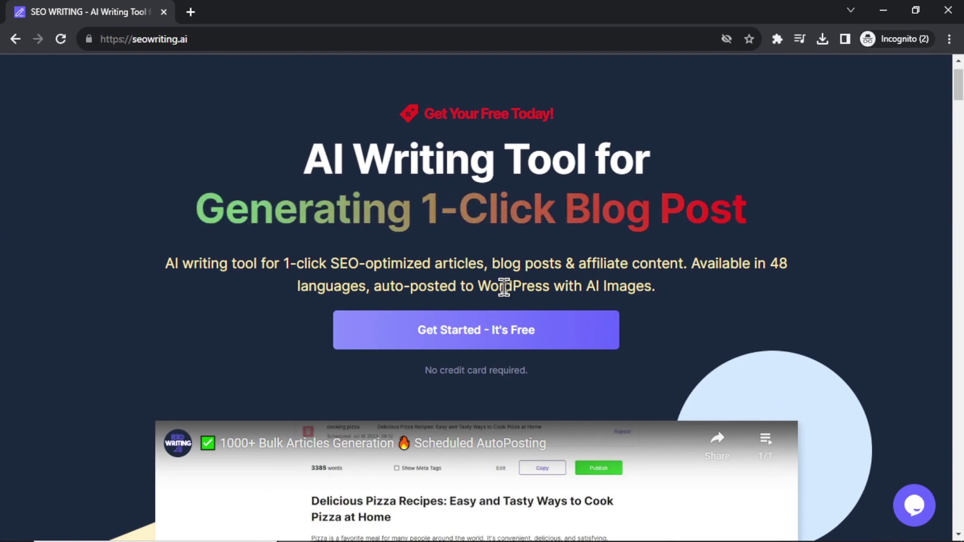
{"action": "scroll", "coordinate": [848, 175], "scroll_direction": "up", "scroll_amount": 1}
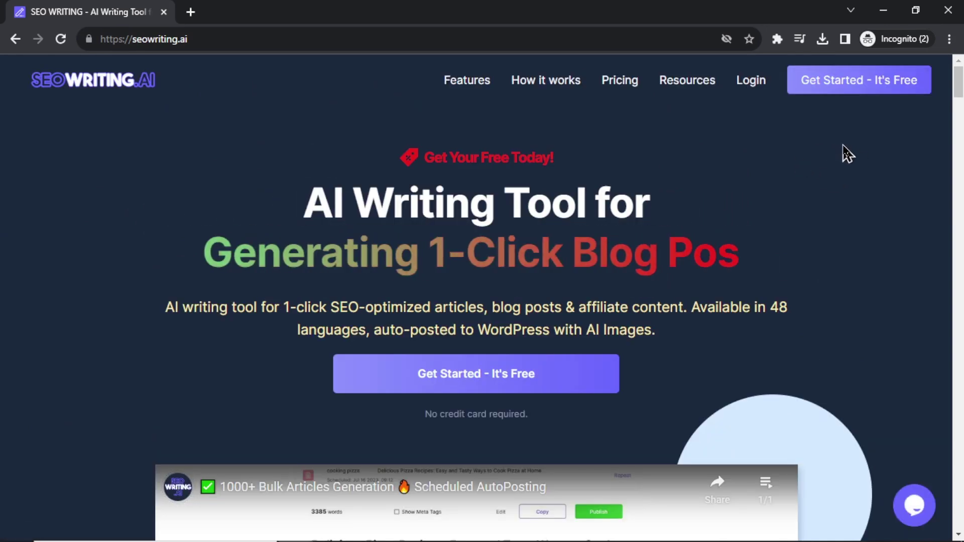
- Sign in and start a 1-Click Blog Post with keyword Friend Zone and the pasted three-rules title
{"action": "left_click", "coordinate": [750, 81]}
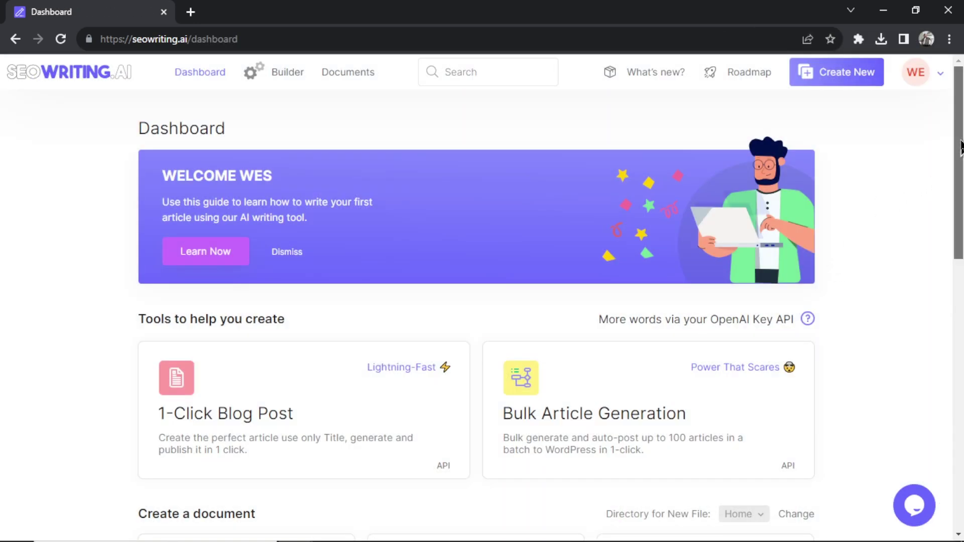
{"action": "left_click_drag", "start_coordinate": [960, 147], "coordinate": [960, 195]}
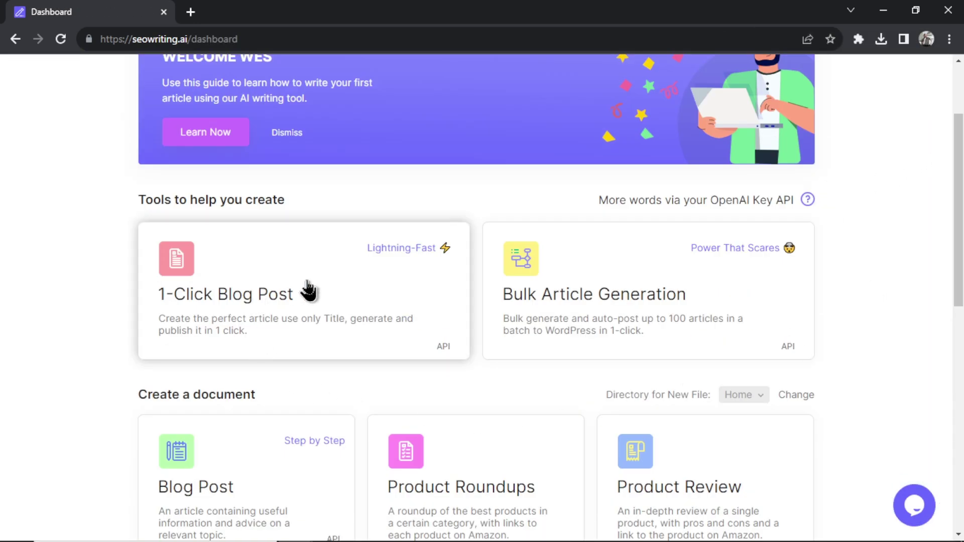
{"action": "left_click", "coordinate": [335, 298]}
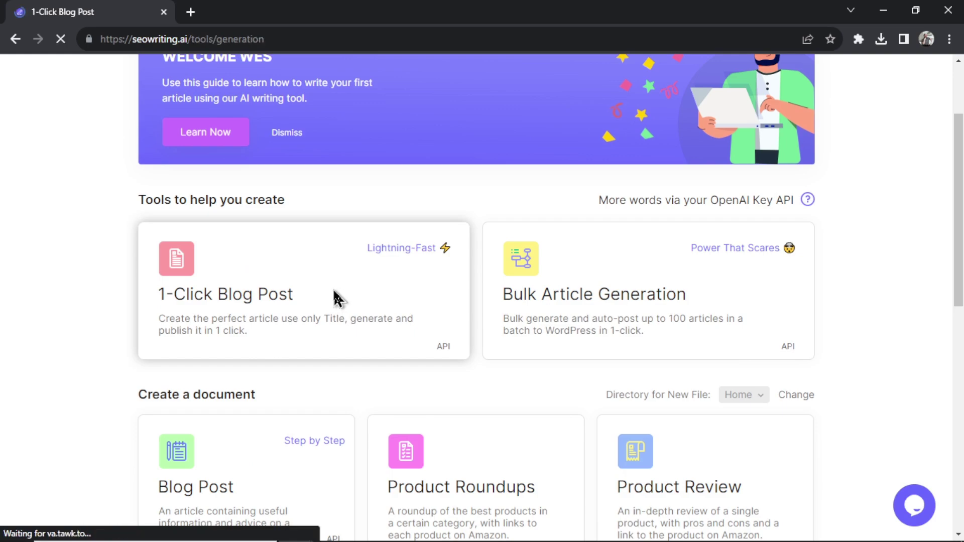
{"action": "mouse_move", "coordinate": [959, 113]}
{"action": "left_mouse_down"}
{"action": "mouse_move", "coordinate": [959, 227]}
{"action": "mouse_move", "coordinate": [959, 75]}
{"action": "left_mouse_up"}
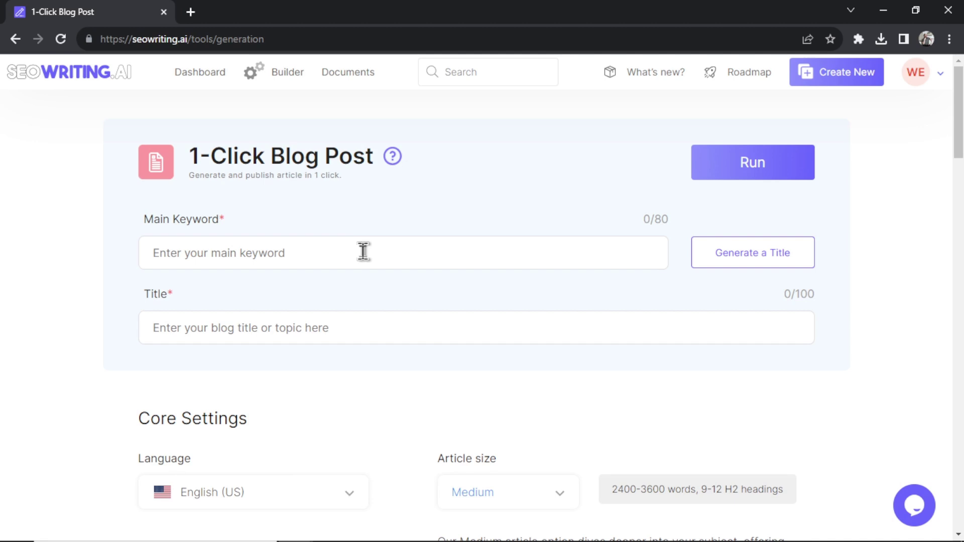
{"action": "left_click", "coordinate": [363, 253]}
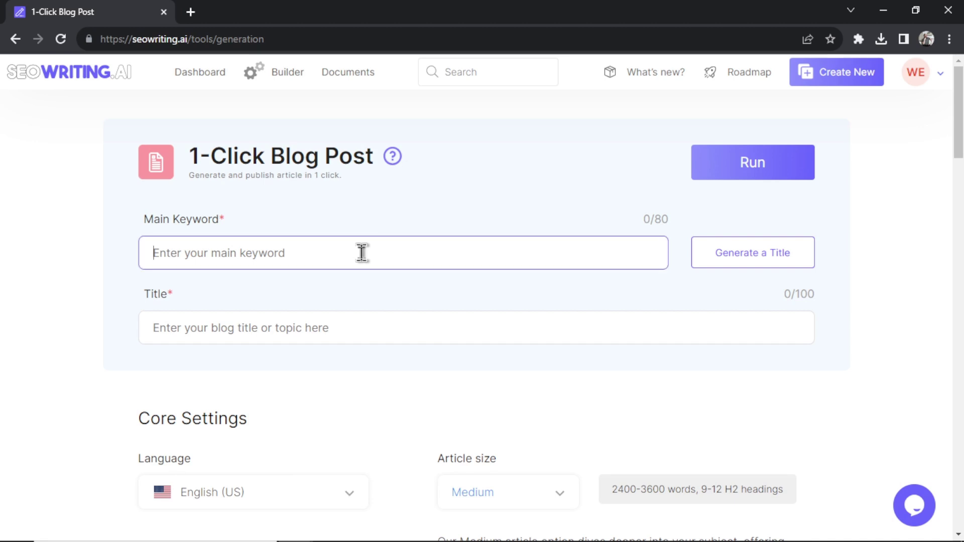
{"action": "type", "text": "Friend Zone"}
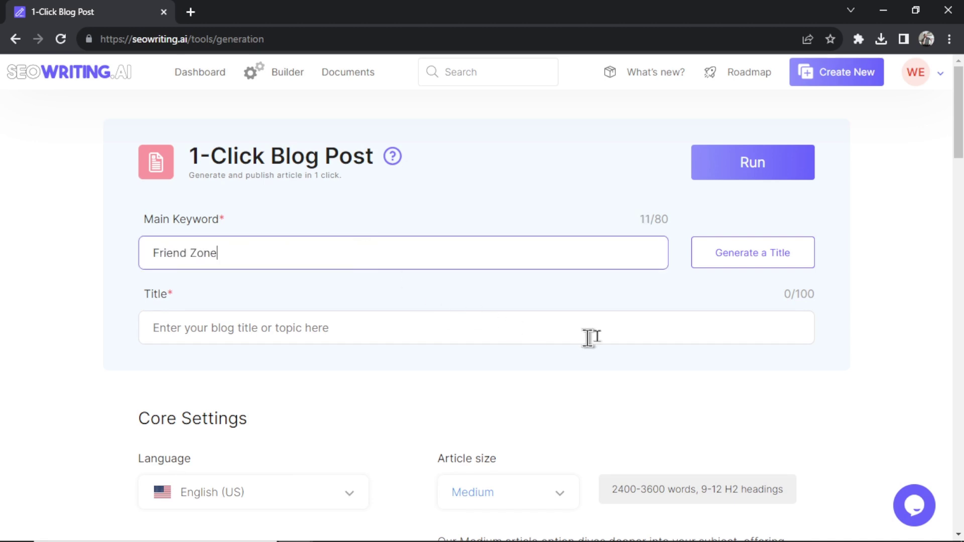
{"action": "left_click", "coordinate": [761, 260]}
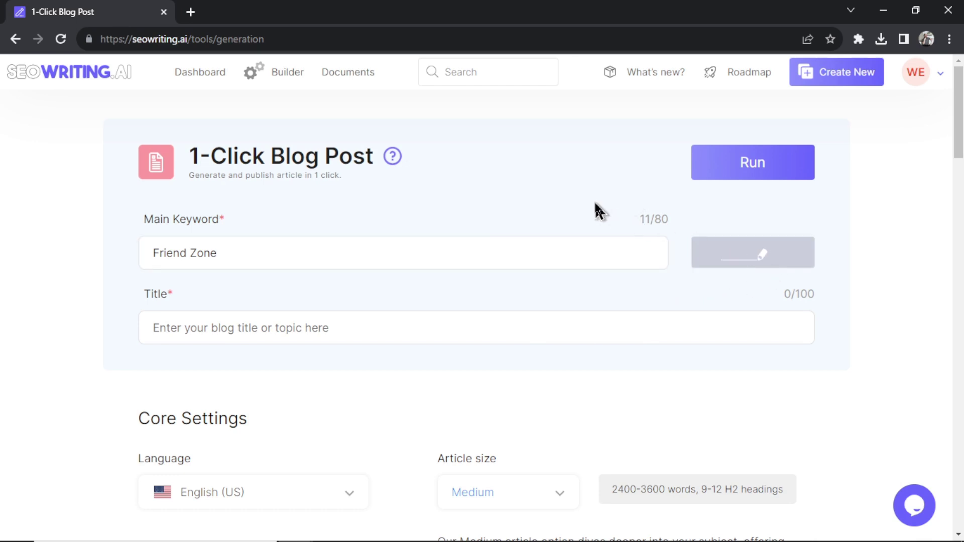
{"action": "triple_click", "coordinate": [523, 328]}
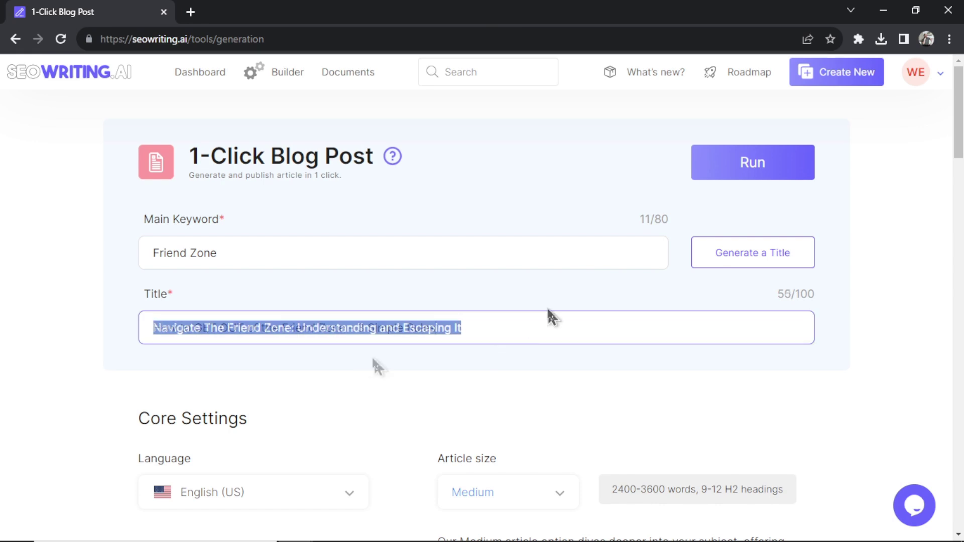
{"action": "type", "text": "How to GET OUT of the Friend Zone - 3 Simple Rules"}
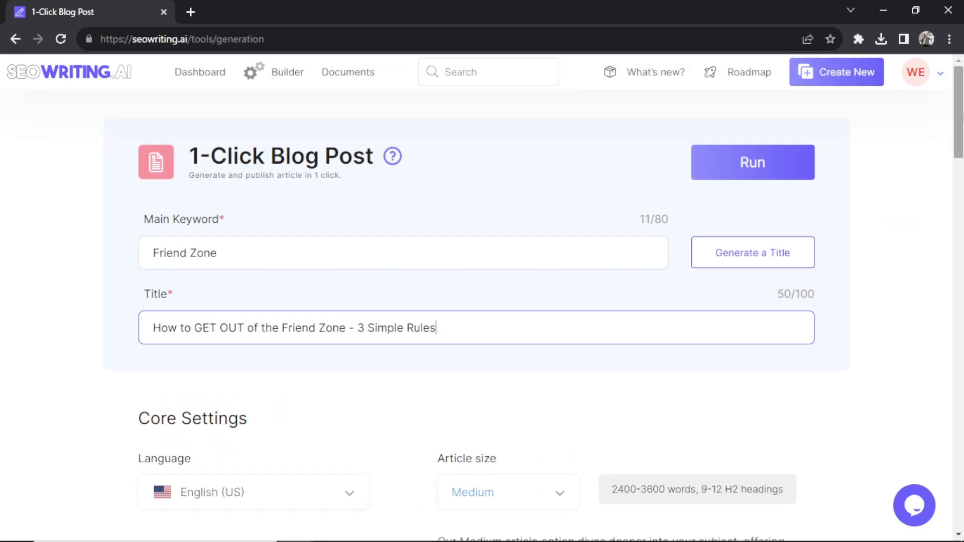
{"action": "left_click_drag", "start_coordinate": [958, 114], "coordinate": [958, 169]}
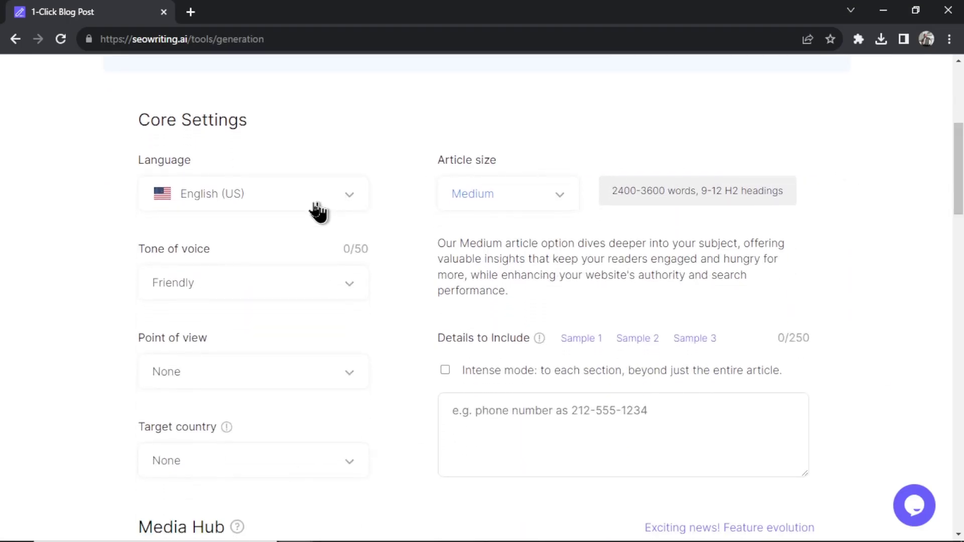
- Keep English (US) as the language, with a Witty tone and second-person point of view
{"action": "left_click", "coordinate": [327, 202]}
{"action": "mouse_move", "coordinate": [362, 241]}
{"action": "left_mouse_down"}
{"action": "mouse_move", "coordinate": [369, 320]}
{"action": "mouse_move", "coordinate": [359, 226]}
{"action": "left_mouse_up"}
{"action": "left_click", "coordinate": [244, 249]}
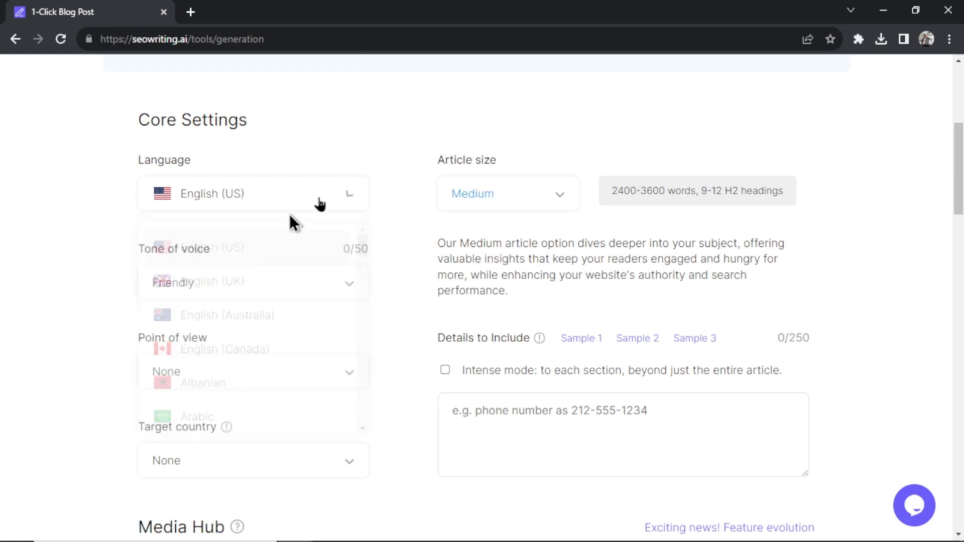
{"action": "scroll", "coordinate": [428, 247], "scroll_direction": "down", "scroll_amount": 1}
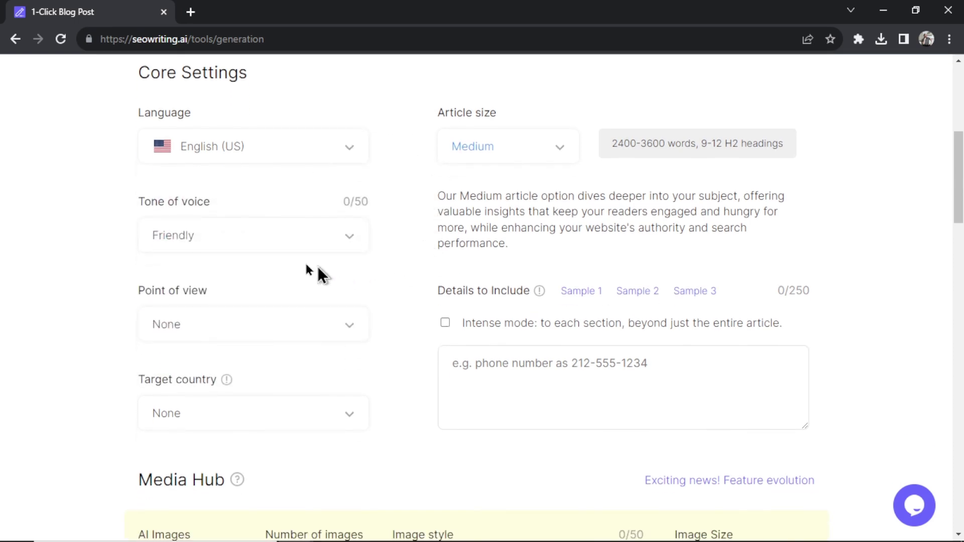
{"action": "left_click", "coordinate": [306, 238]}
{"action": "left_click_drag", "start_coordinate": [363, 286], "coordinate": [367, 393]}
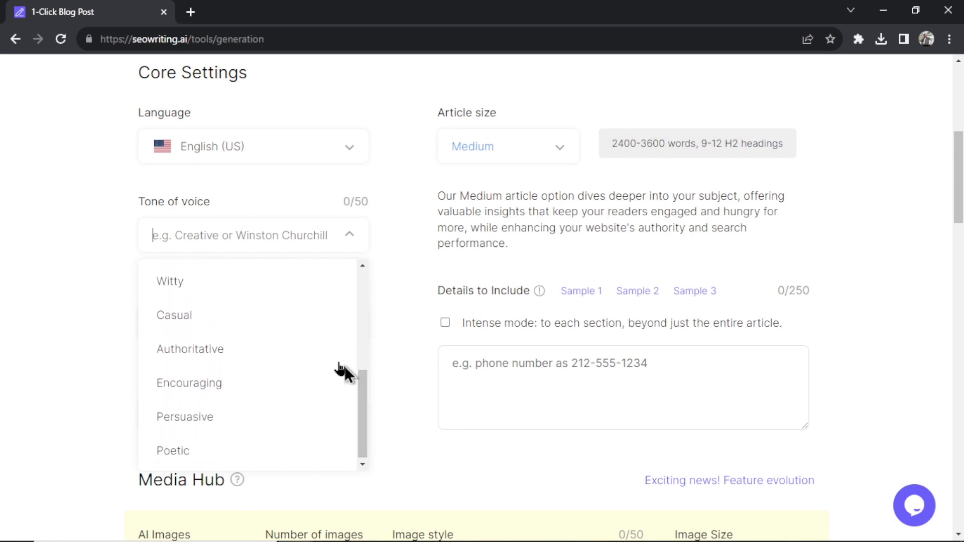
{"action": "left_click", "coordinate": [240, 281]}
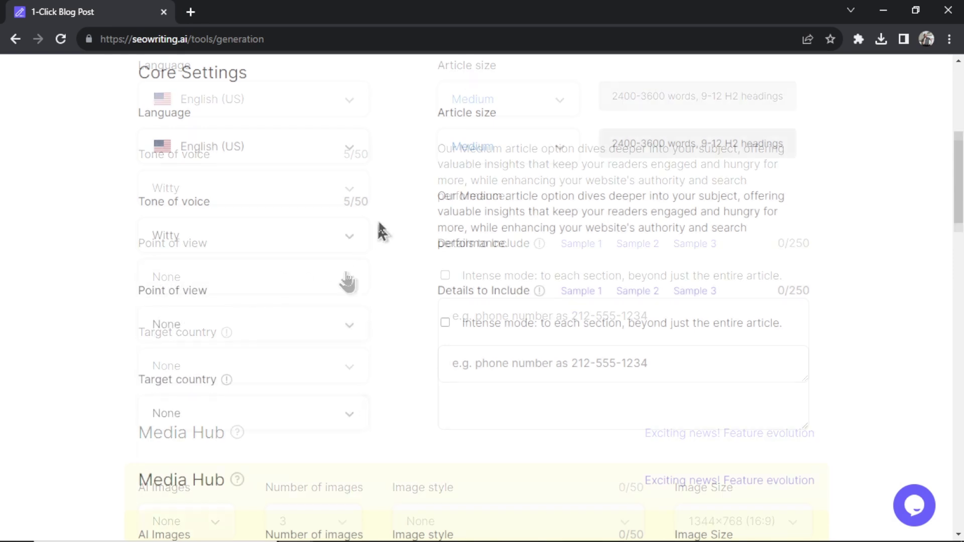
{"action": "left_click", "coordinate": [348, 277]}
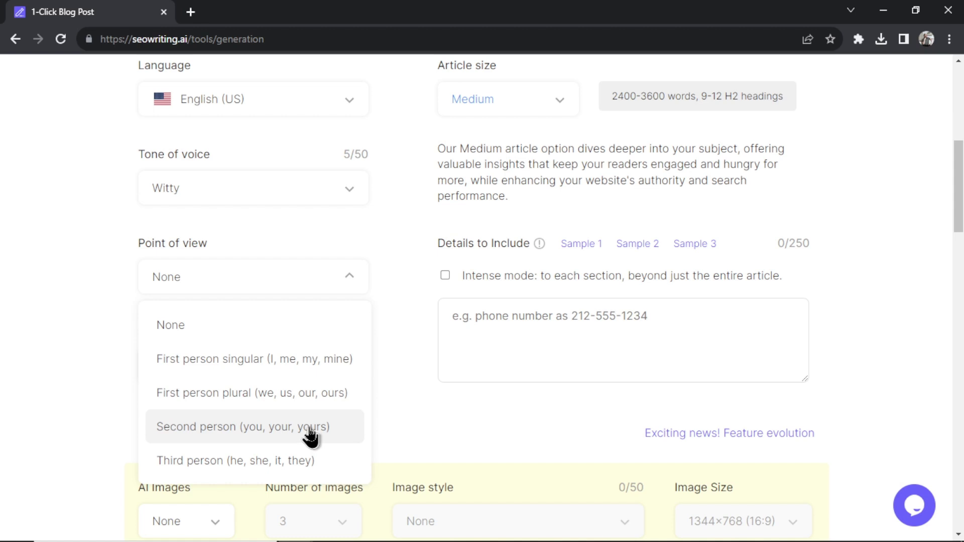
{"action": "left_click", "coordinate": [310, 436]}
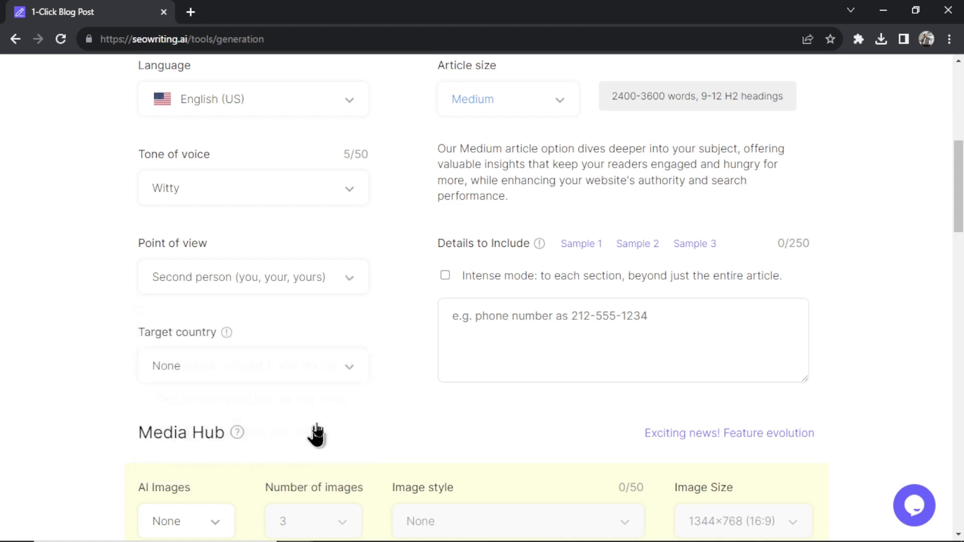
{"action": "scroll", "coordinate": [360, 377], "scroll_direction": "down", "scroll_amount": 1}
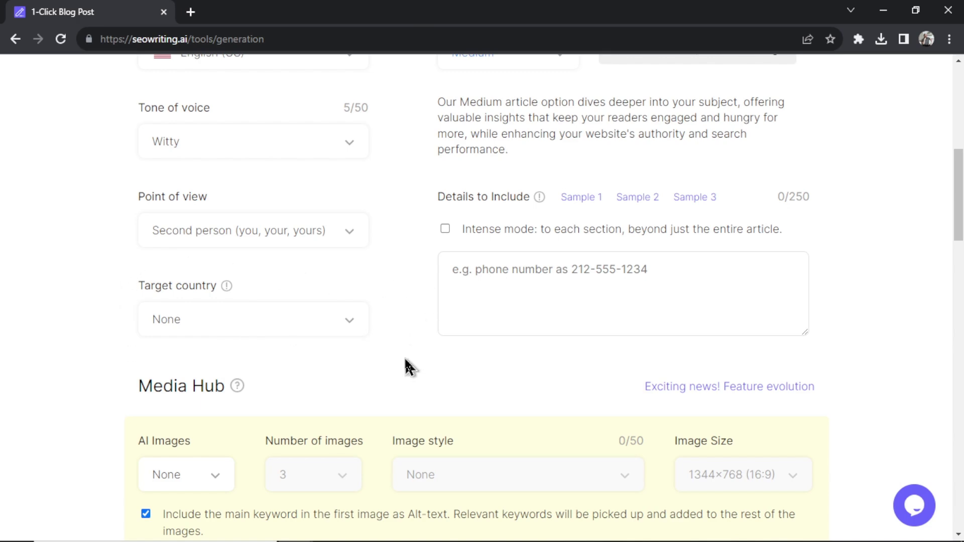
{"action": "scroll", "coordinate": [860, 320], "scroll_direction": "up", "scroll_amount": 3}
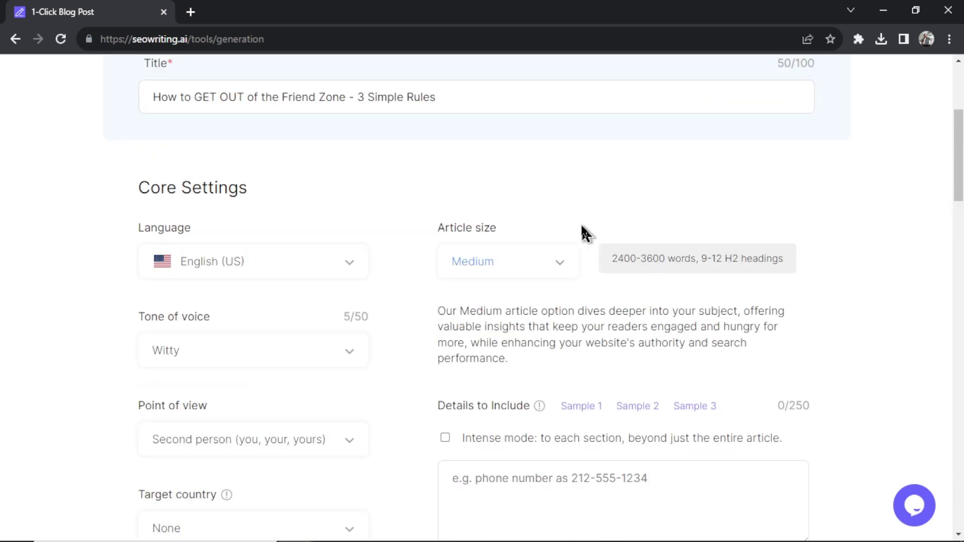
{"action": "left_click", "coordinate": [560, 261]}
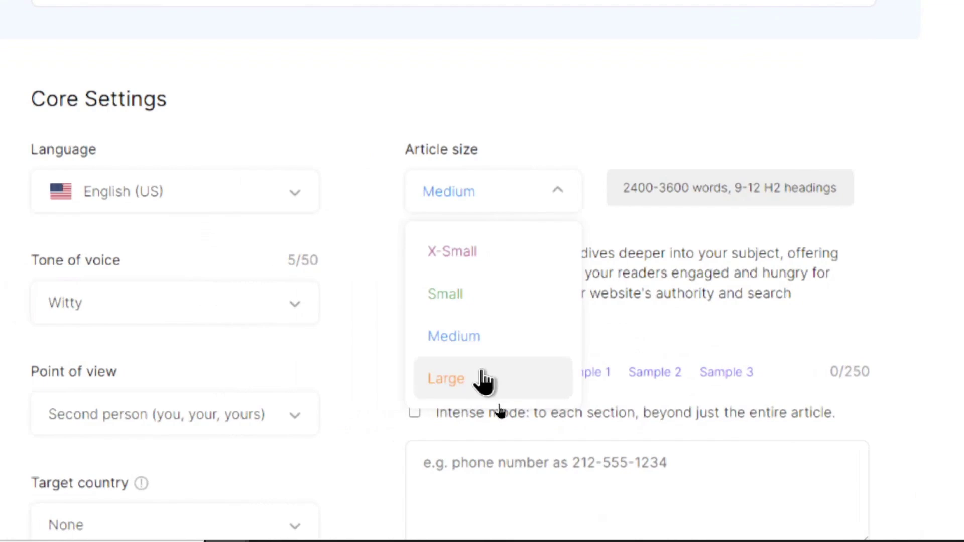
{"action": "left_click", "coordinate": [347, 405]}
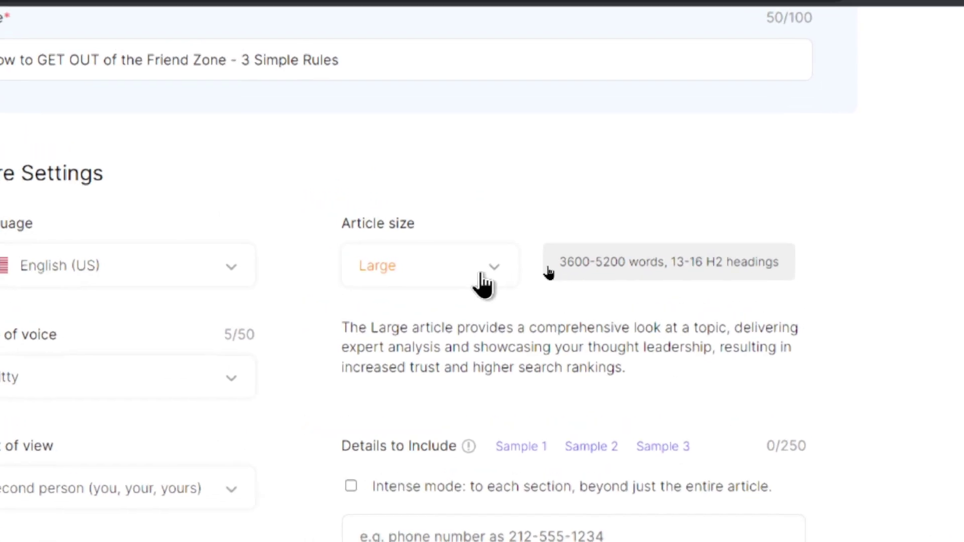
{"action": "left_click", "coordinate": [457, 234]}
{"action": "left_click", "coordinate": [347, 341]}
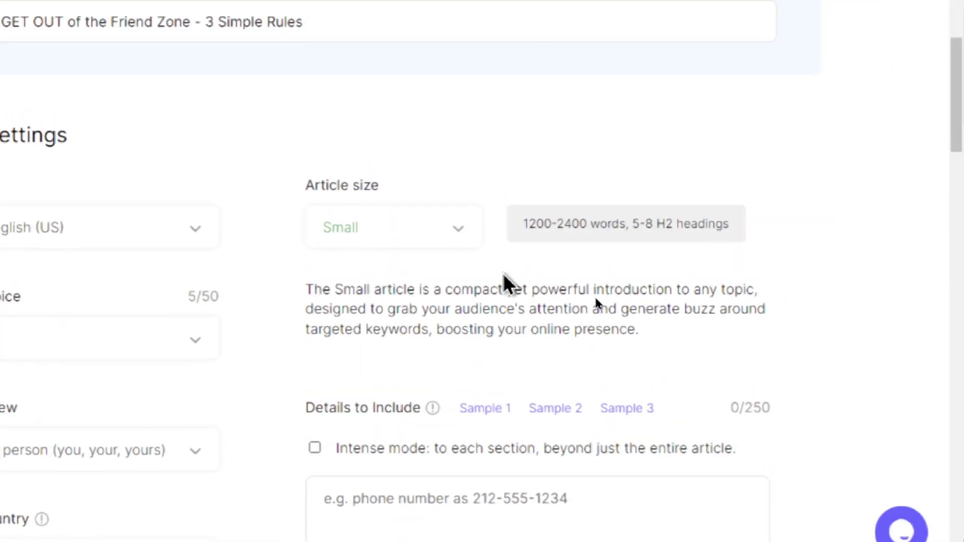
{"action": "left_click", "coordinate": [484, 271]}
{"action": "left_click", "coordinate": [484, 335]}
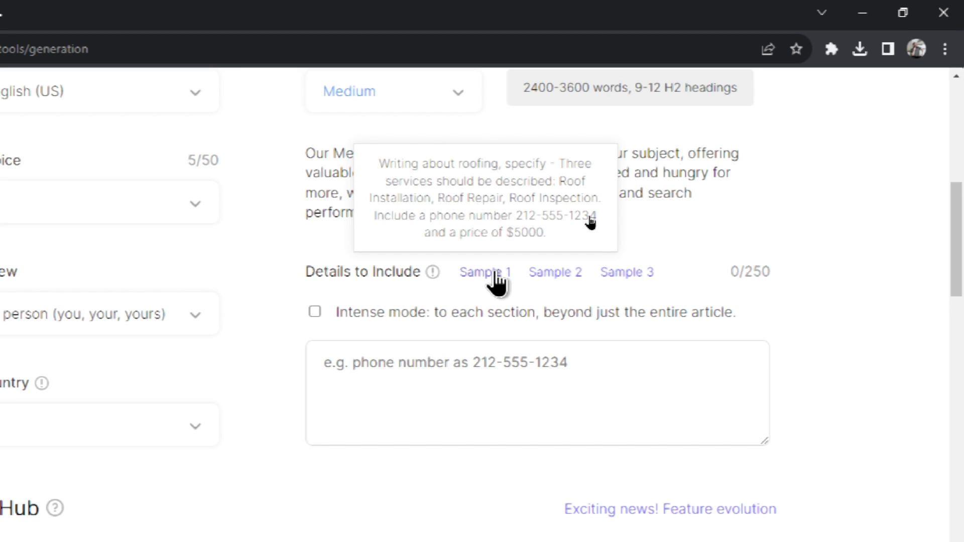
{"action": "mouse_move", "coordinate": [627, 408]}
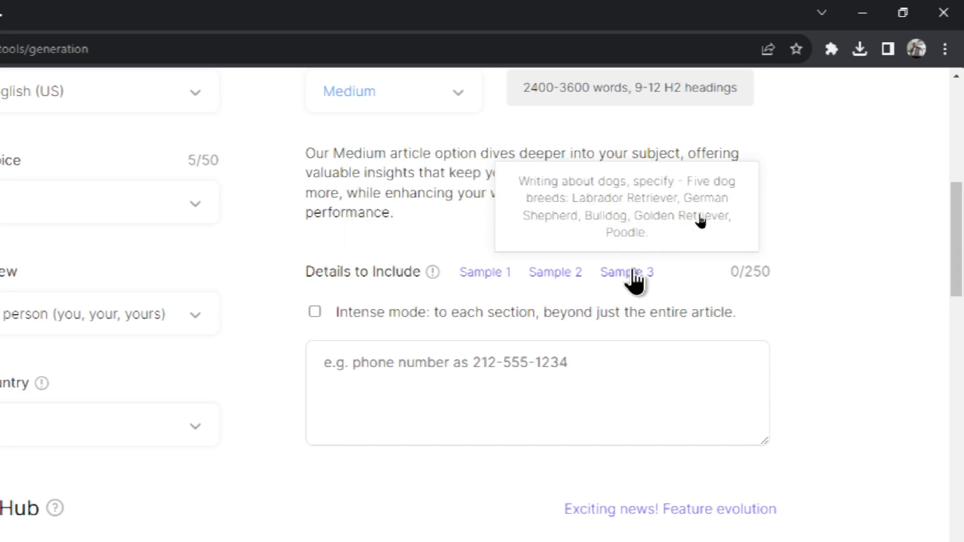
{"action": "scroll", "coordinate": [635, 280], "scroll_direction": "down", "scroll_amount": 2}
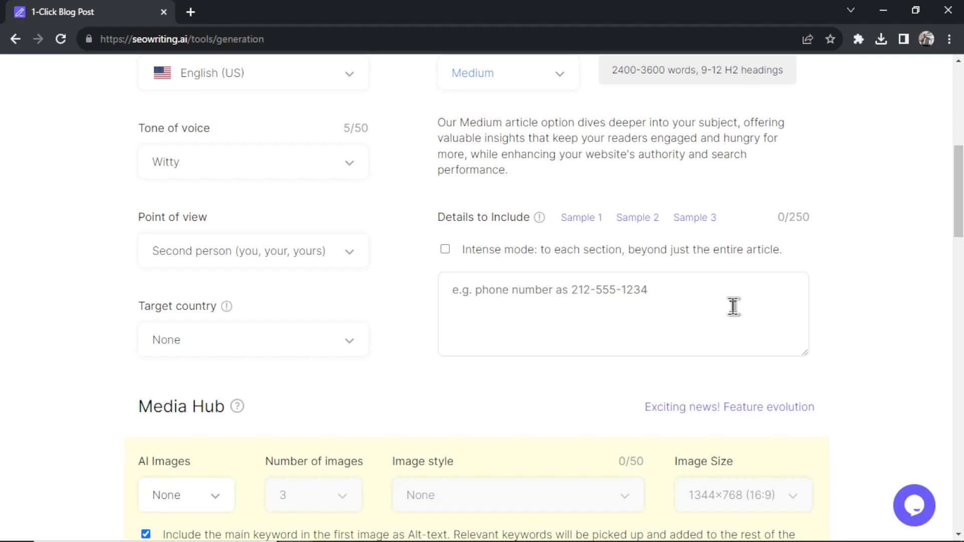
{"action": "scroll", "coordinate": [734, 306], "scroll_direction": "up", "scroll_amount": 4}
{"action": "left_click_drag", "start_coordinate": [470, 234], "coordinate": [354, 235]}
{"action": "scroll", "coordinate": [601, 341], "scroll_direction": "down", "scroll_amount": 8}
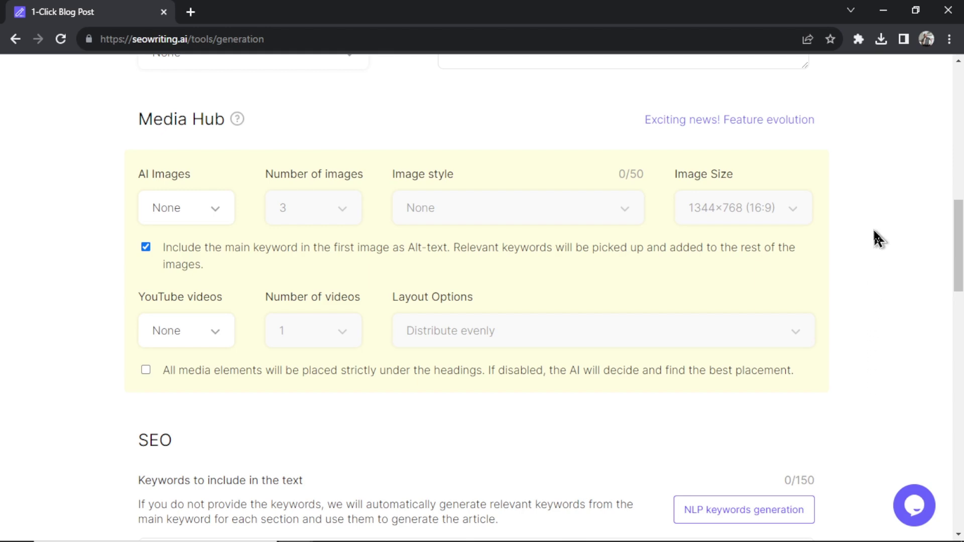
- Turn on AI-generated images in Photo style at 1344×768 size
{"action": "left_click", "coordinate": [197, 209]}
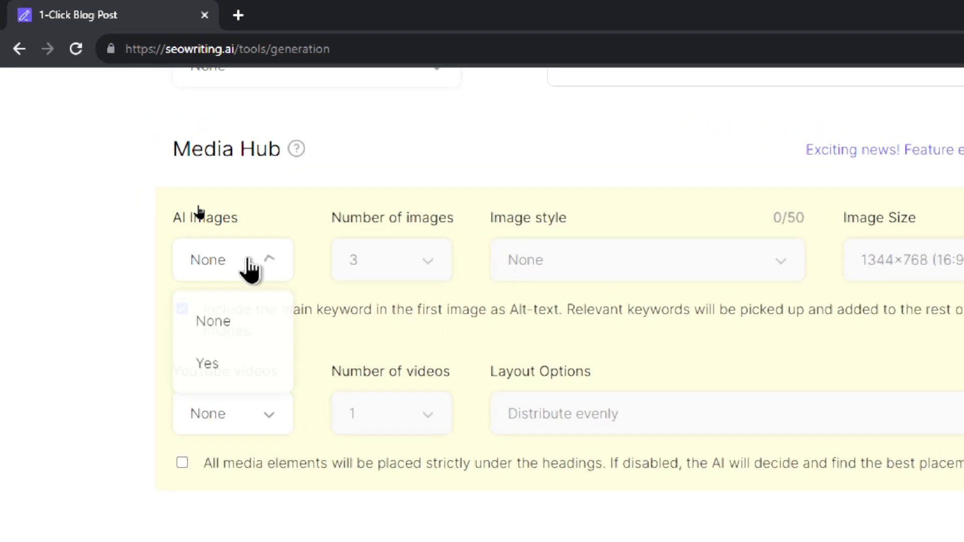
{"action": "left_click", "coordinate": [181, 267]}
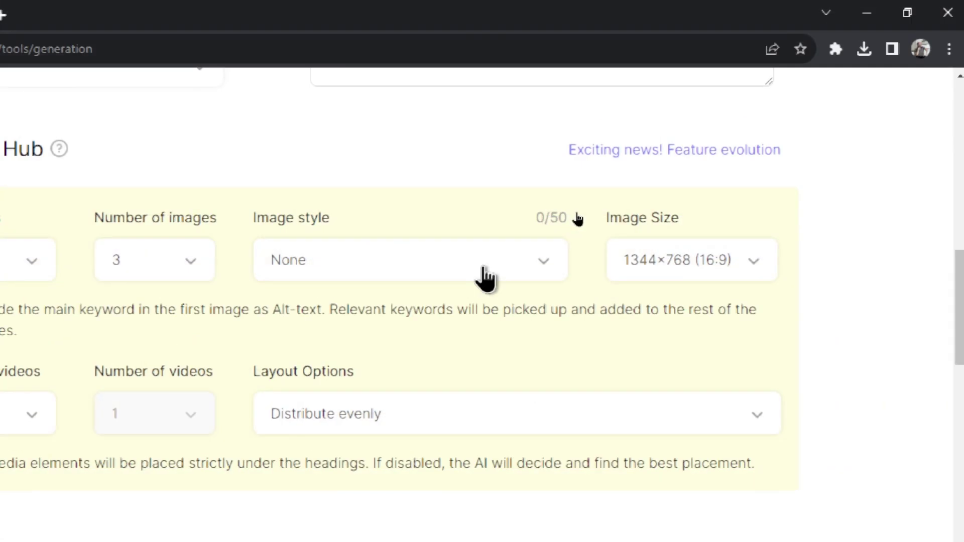
{"action": "left_click", "coordinate": [727, 245]}
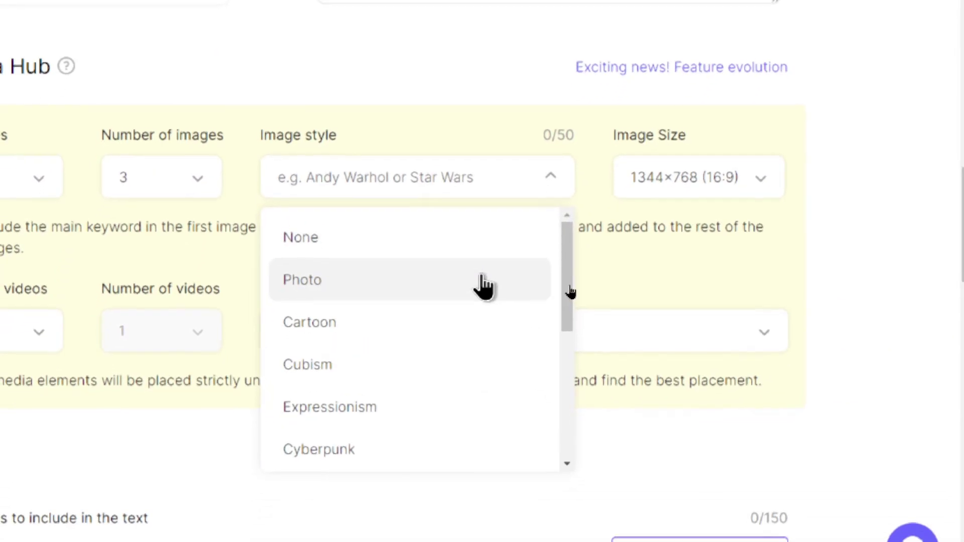
{"action": "mouse_move", "coordinate": [571, 292]}
{"action": "left_mouse_down"}
{"action": "mouse_move", "coordinate": [555, 285]}
{"action": "mouse_move", "coordinate": [555, 226]}
{"action": "left_mouse_up"}
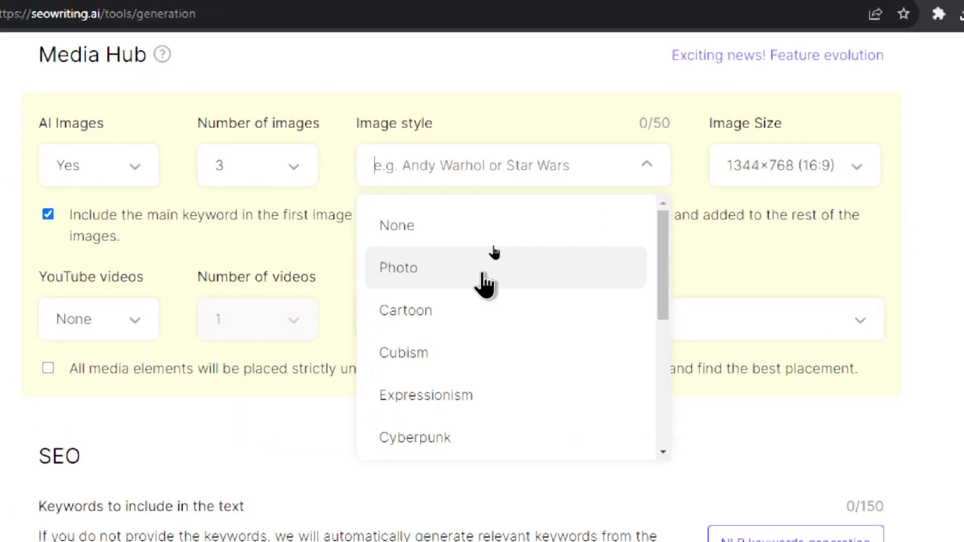
{"action": "left_click", "coordinate": [485, 285]}
{"action": "left_click", "coordinate": [794, 165]}
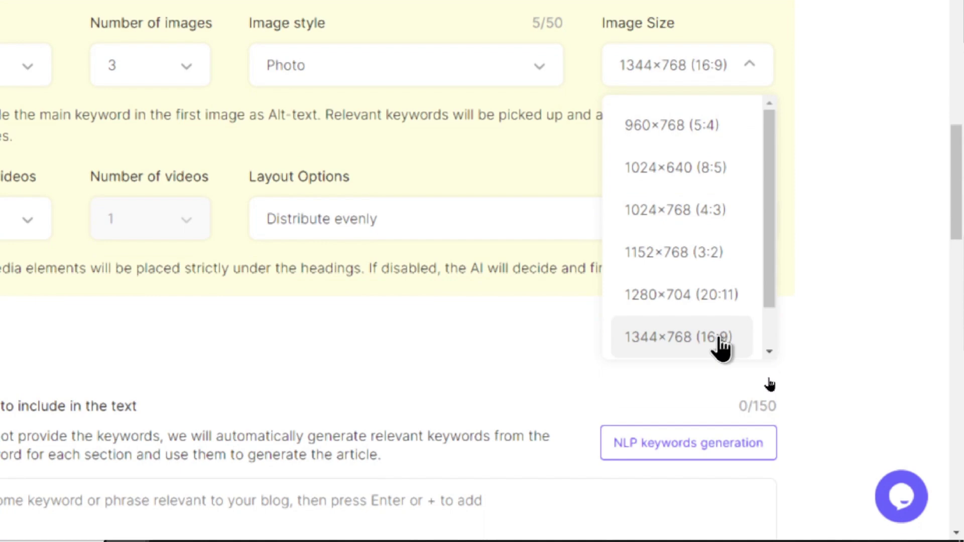
{"action": "left_click", "coordinate": [722, 338]}
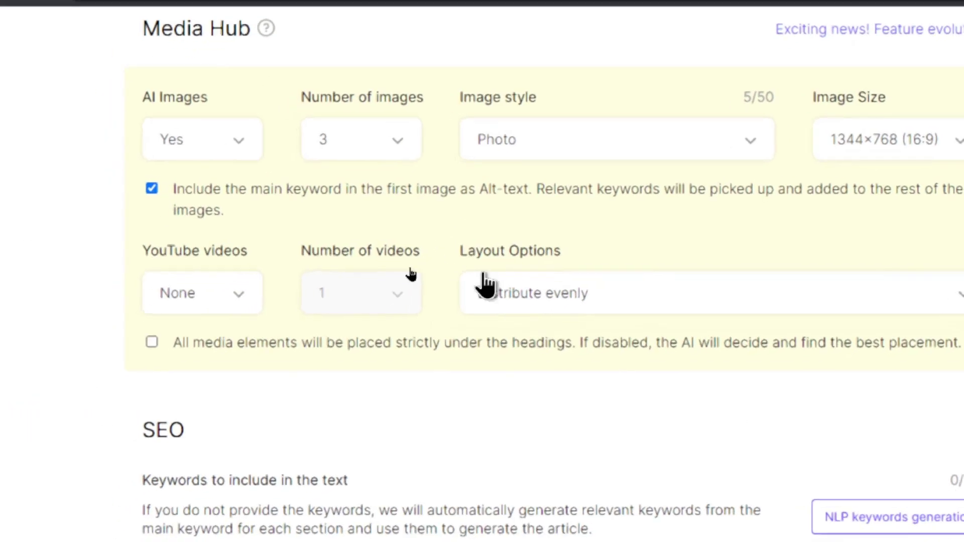
- Include YouTube videos, alternating with images through the article
{"action": "left_click", "coordinate": [248, 279]}
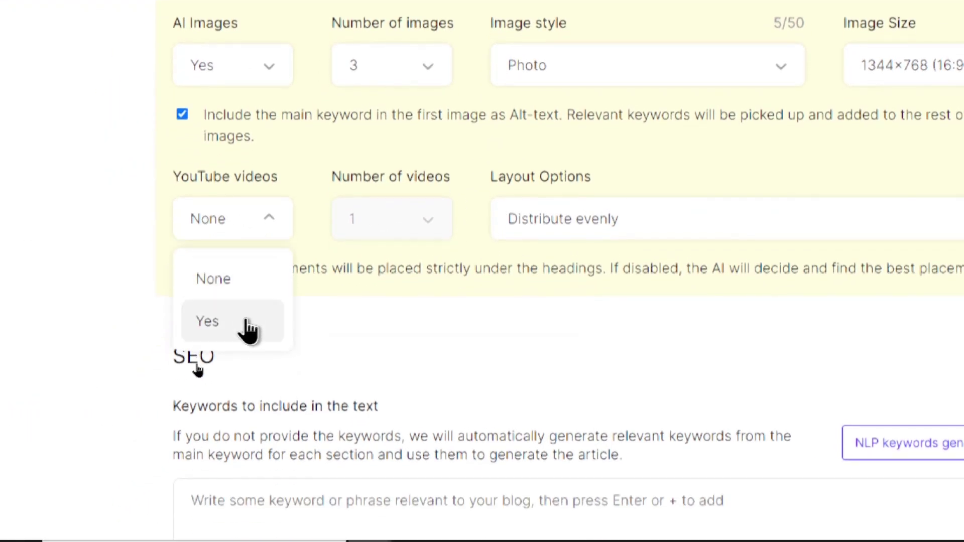
{"action": "left_click", "coordinate": [248, 327]}
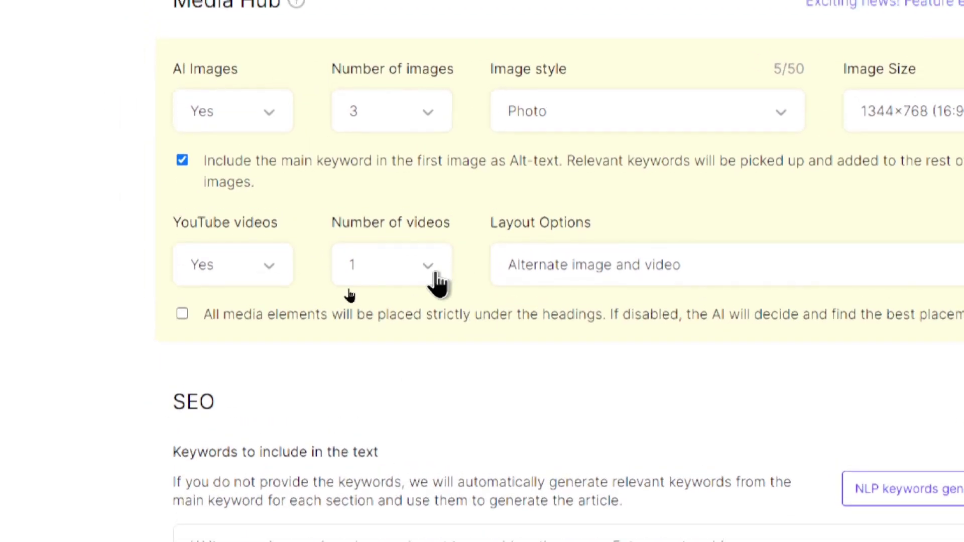
{"action": "left_click", "coordinate": [640, 219]}
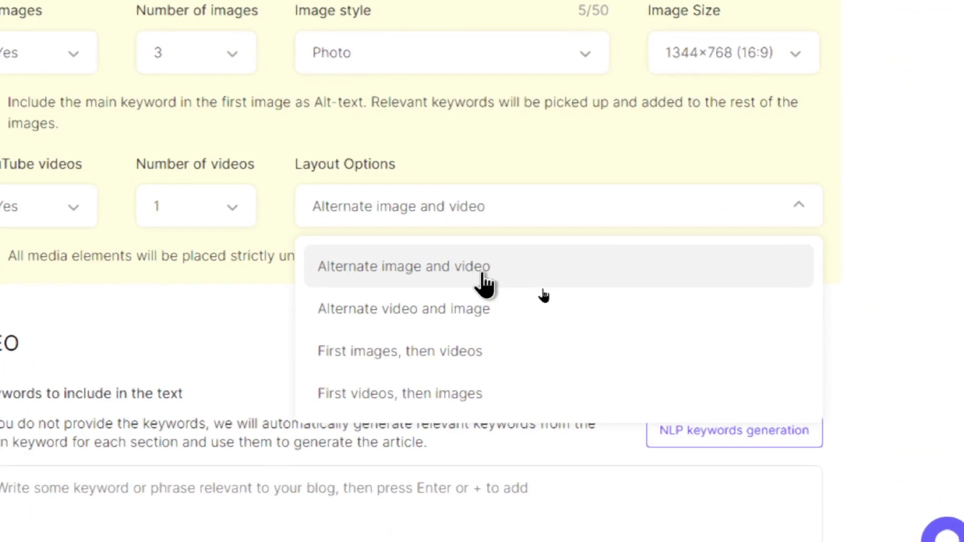
{"action": "left_click", "coordinate": [486, 282]}
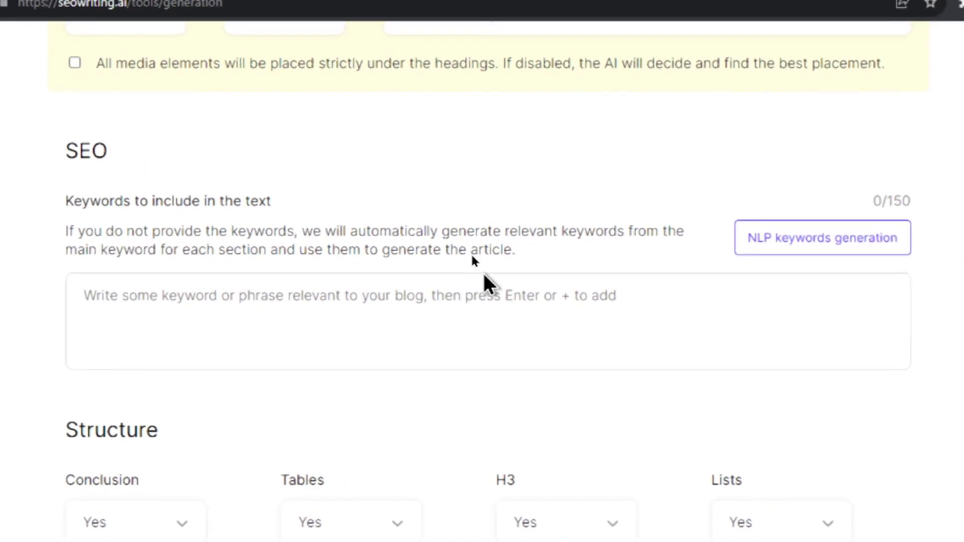
- Add the keywords 'friend zone' and 'how to get out of the friend zone'
{"action": "left_click", "coordinate": [588, 300]}
{"action": "type", "text": "F"}
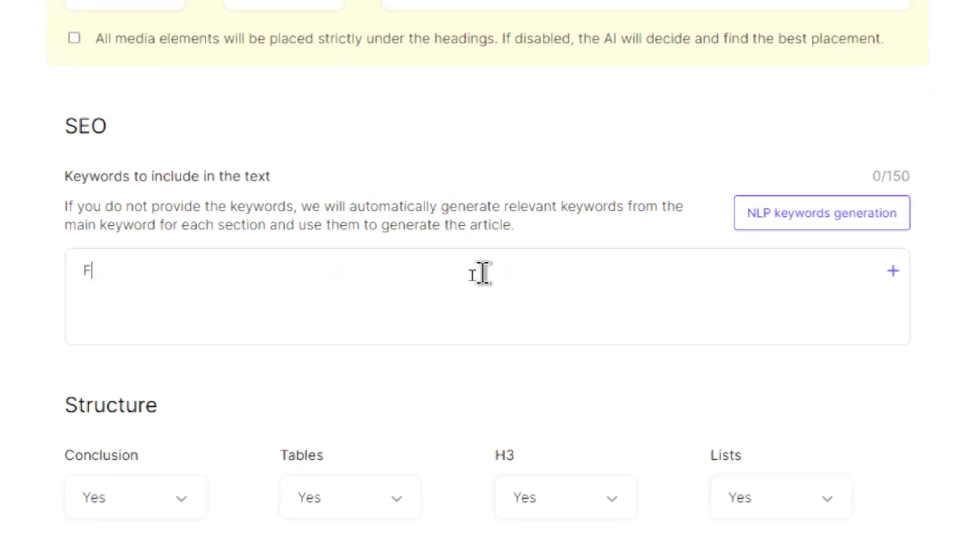
{"action": "type", "text": "riend Zone"}
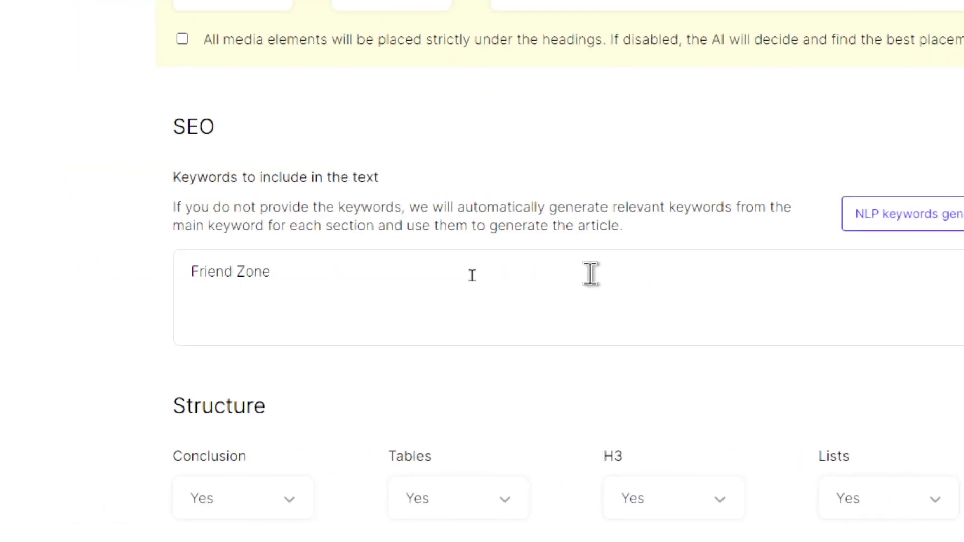
{"action": "key", "text": "Return"}
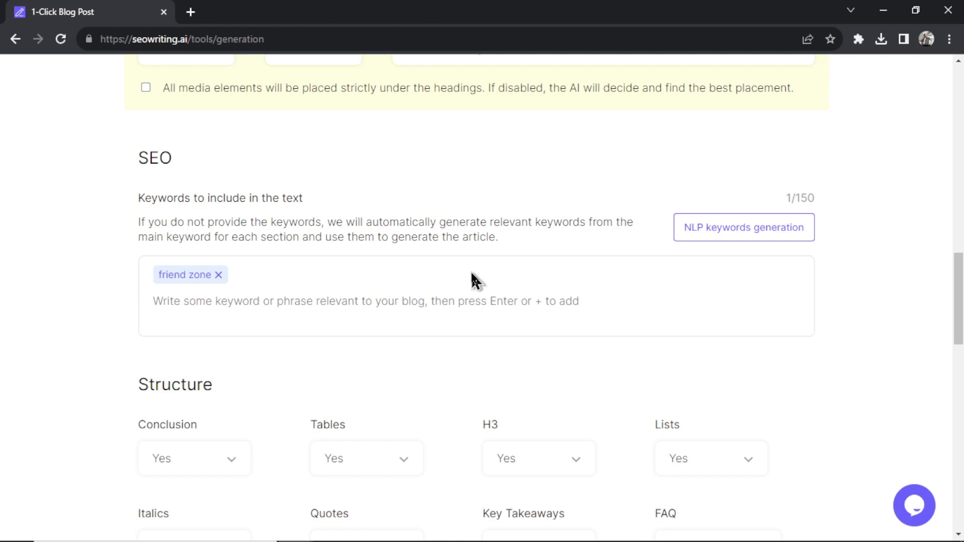
{"action": "type", "text": "how"}
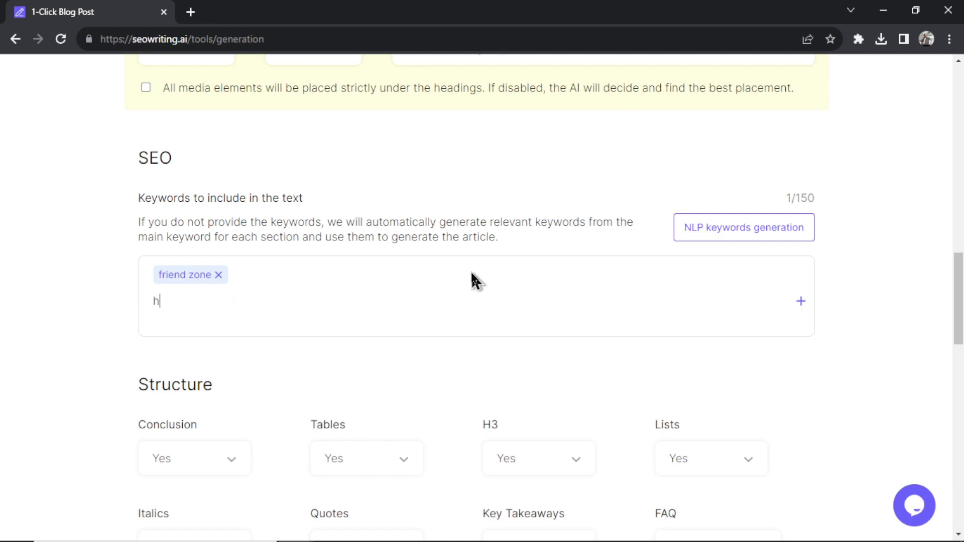
{"action": "type", "text": " to get out of the friend zone"}
{"action": "key", "text": "Return"}
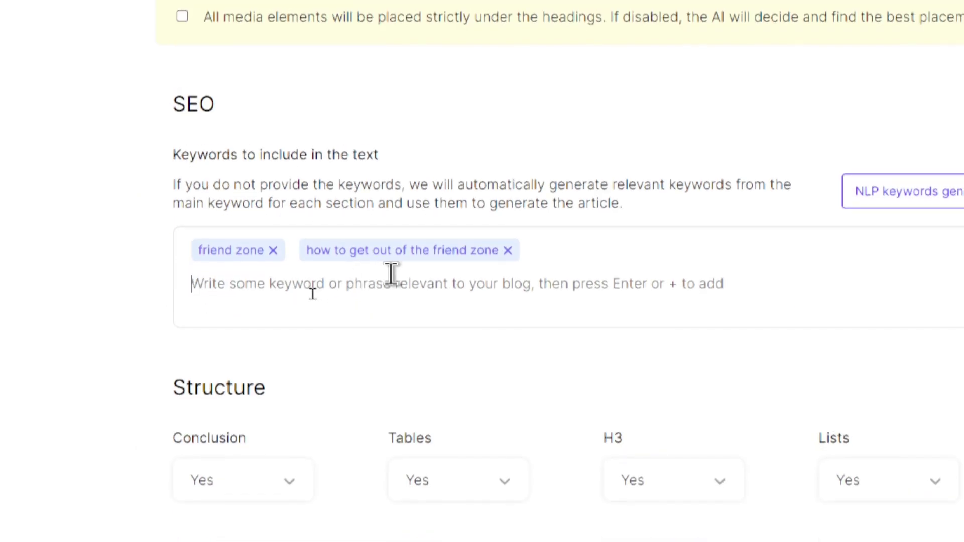
{"action": "scroll", "coordinate": [391, 273], "scroll_direction": "down", "scroll_amount": 1}
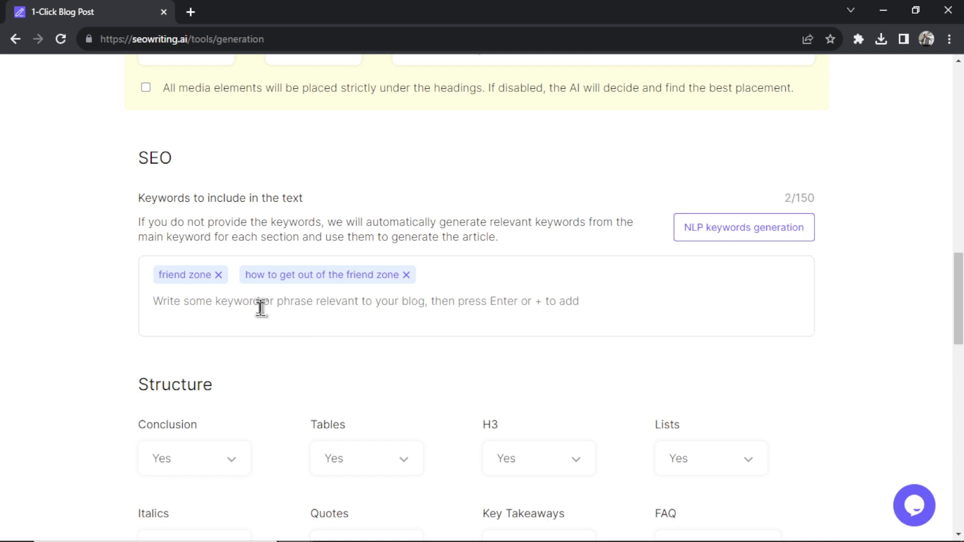
{"action": "scroll", "coordinate": [552, 272], "scroll_direction": "down", "scroll_amount": 4}
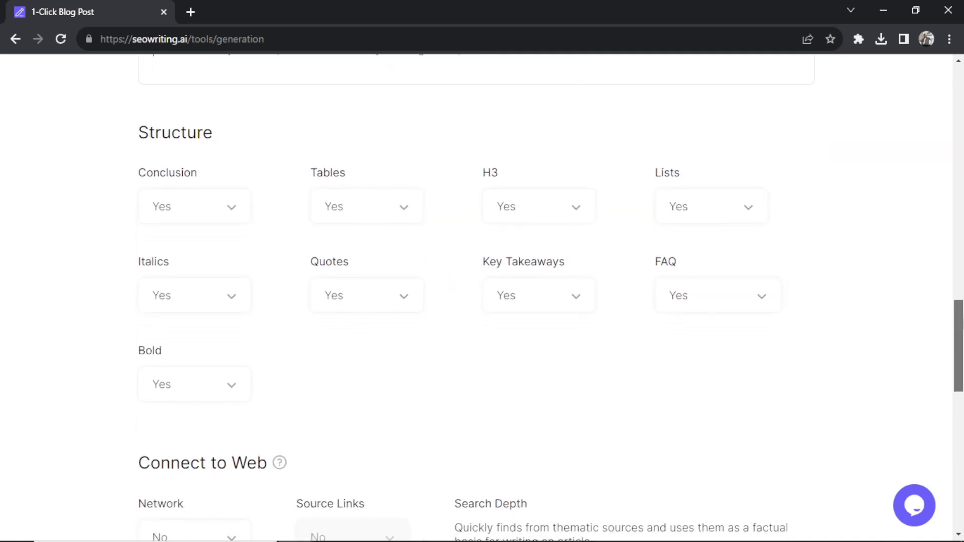
{"action": "scroll", "coordinate": [553, 273], "scroll_direction": "down", "scroll_amount": 1}
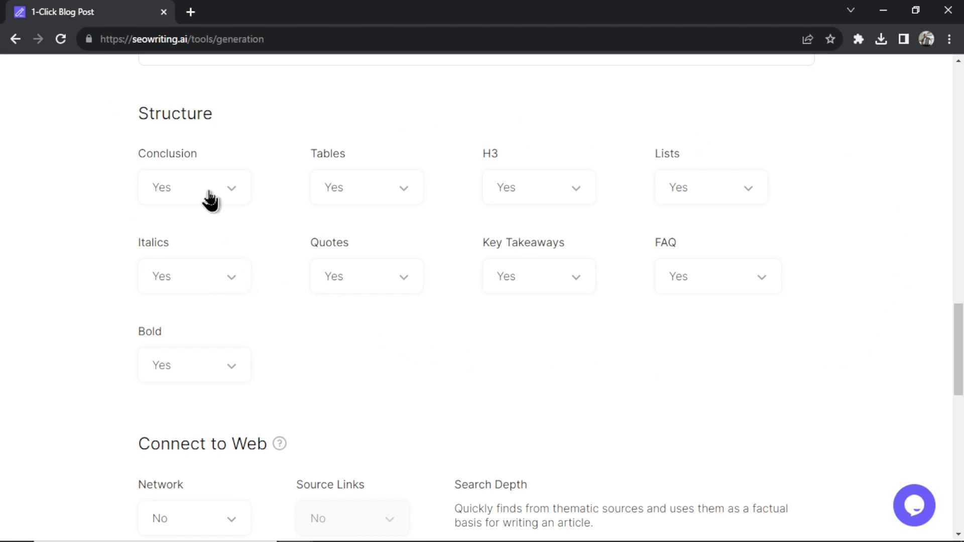
- Set both the Tables and FAQ structure options to No
{"action": "left_click", "coordinate": [361, 189]}
{"action": "left_click", "coordinate": [353, 236]}
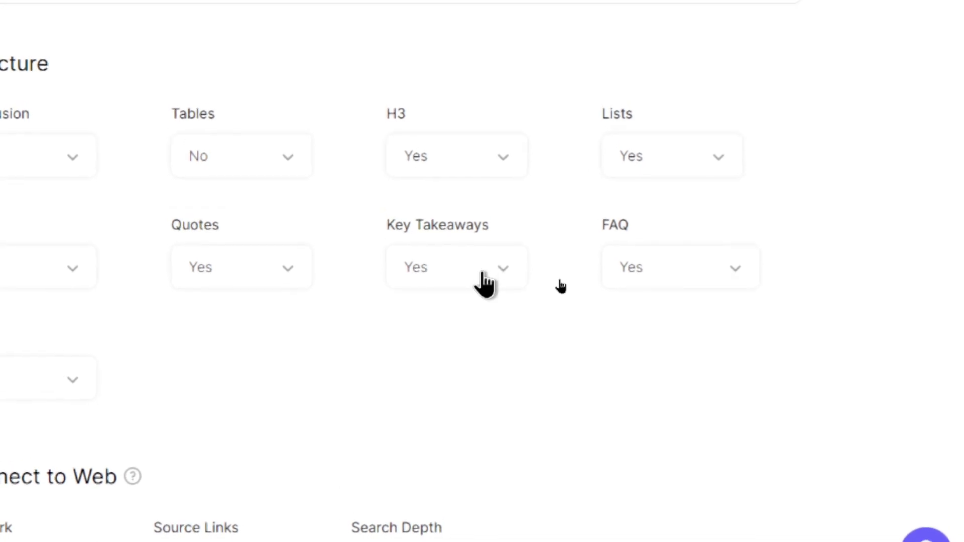
{"action": "left_click", "coordinate": [676, 260]}
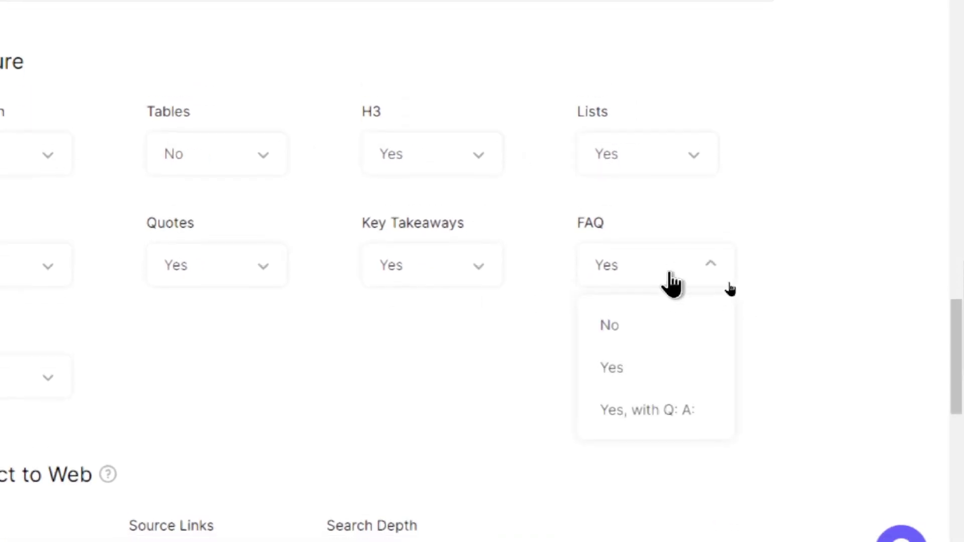
{"action": "left_click", "coordinate": [646, 285]}
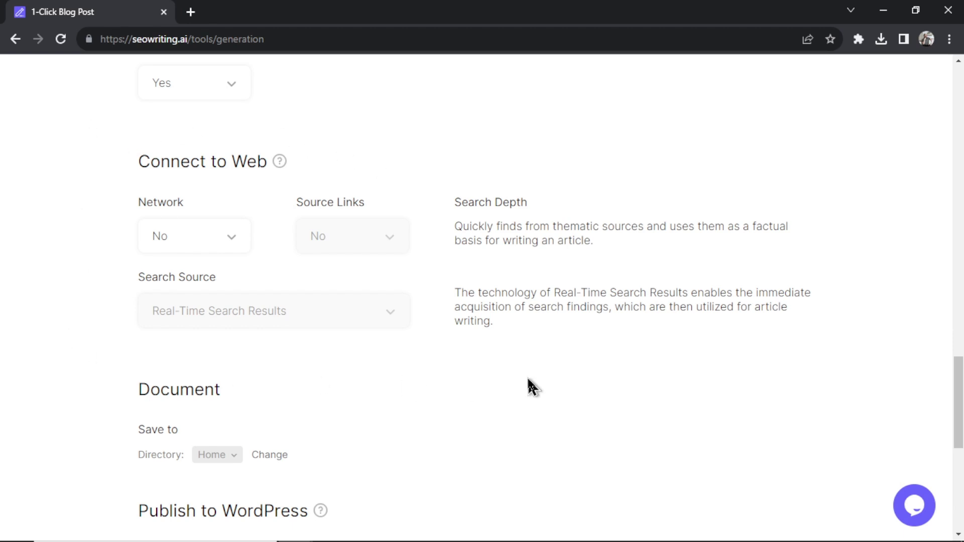
{"action": "scroll", "coordinate": [497, 369], "scroll_direction": "down", "scroll_amount": 4}
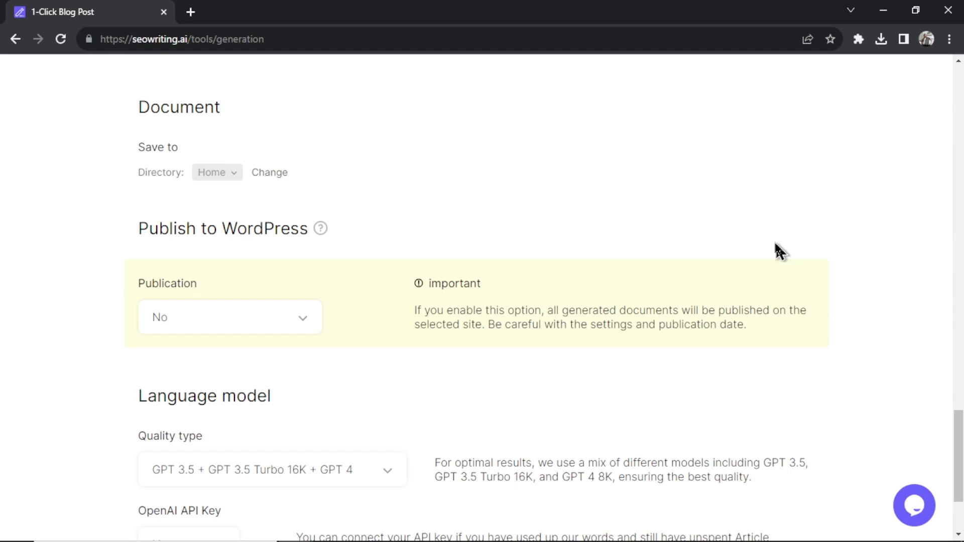
- Publish to wesfrank.com with the post status kept at Publish
{"action": "left_click", "coordinate": [245, 321]}
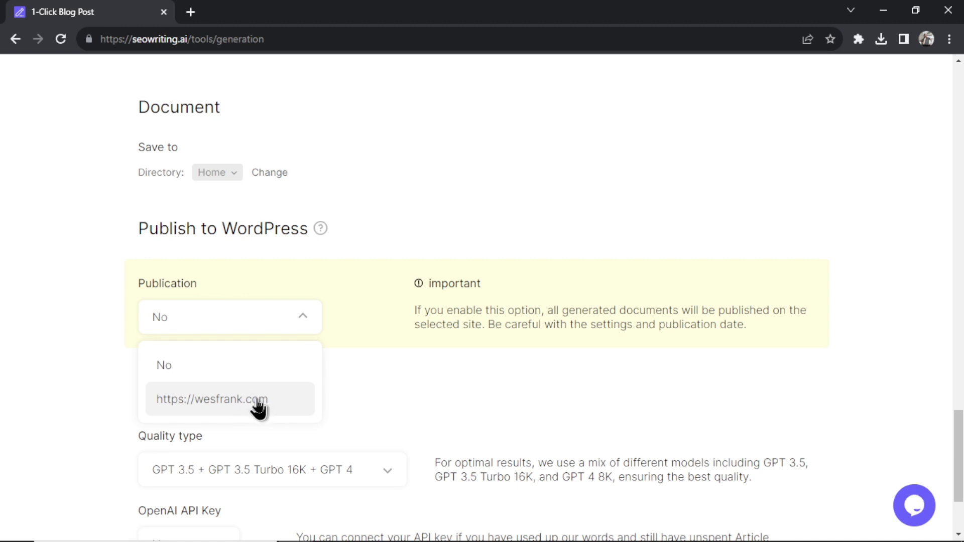
{"action": "left_click", "coordinate": [259, 408]}
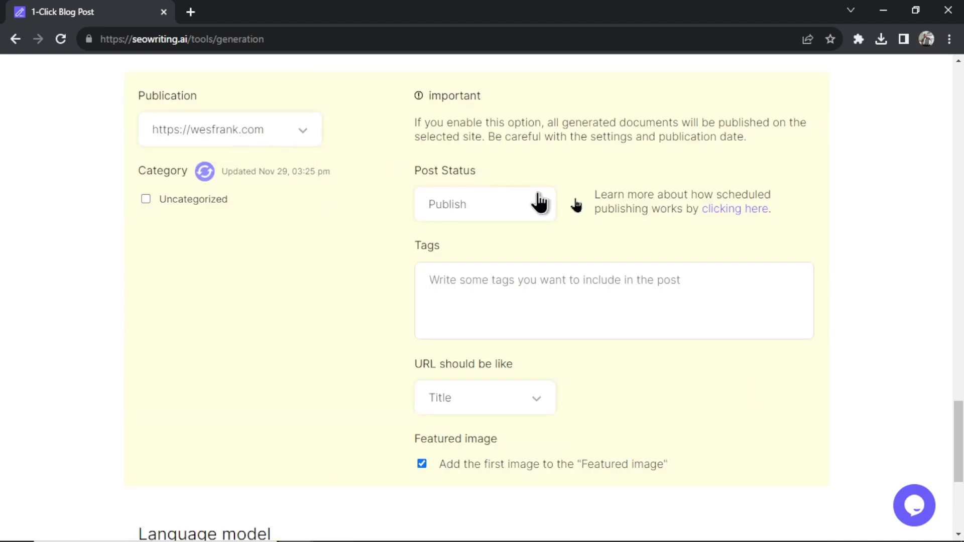
{"action": "left_click", "coordinate": [485, 204]}
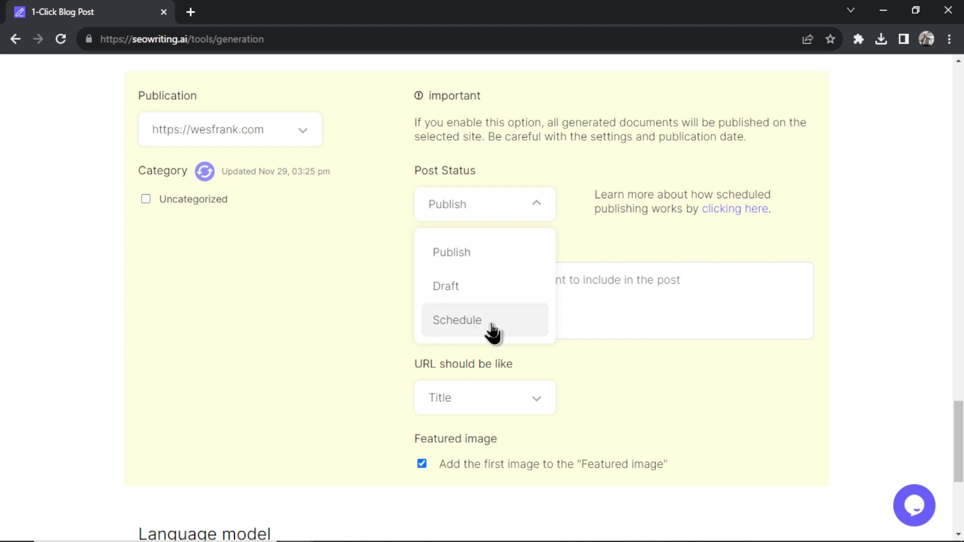
{"action": "left_click", "coordinate": [480, 252]}
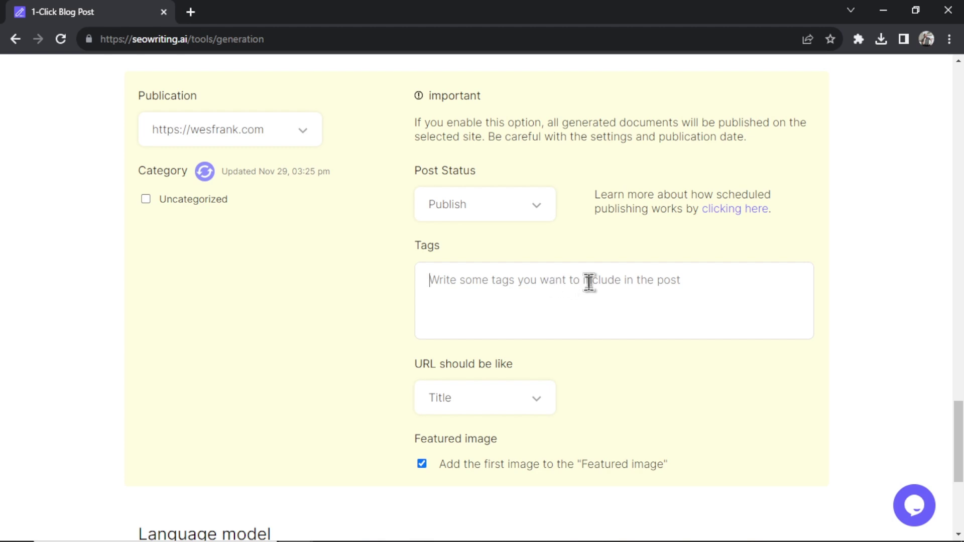
{"action": "type", "text": "Datin"}
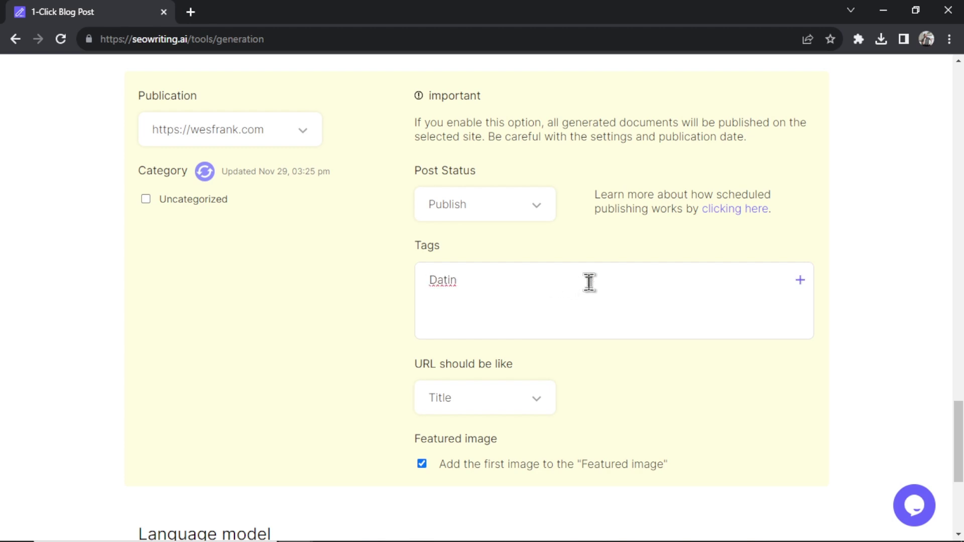
{"action": "type", "text": "g"}
- Tag posts dating, relationships and newsletter, and base URLs on the main keyword
{"action": "key", "text": "Return"}
{"action": "type", "text": "r"}
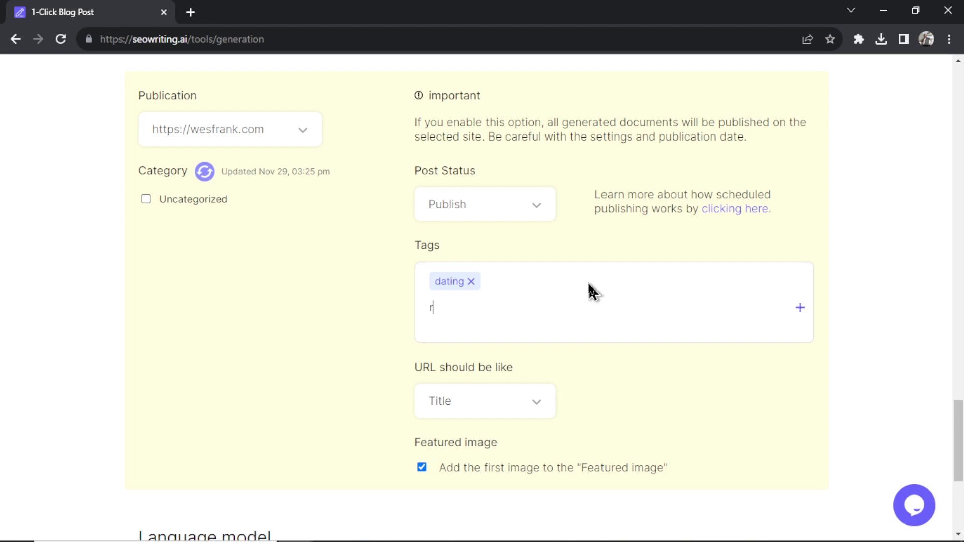
{"action": "type", "text": "ship"}
{"action": "key", "text": "Return"}
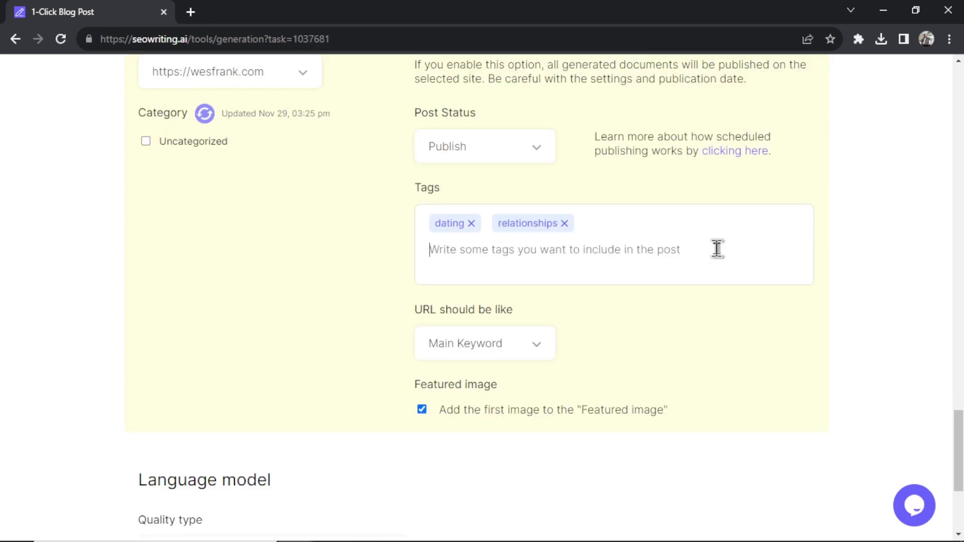
{"action": "type", "text": "newsletter"}
{"action": "key", "text": "Return"}
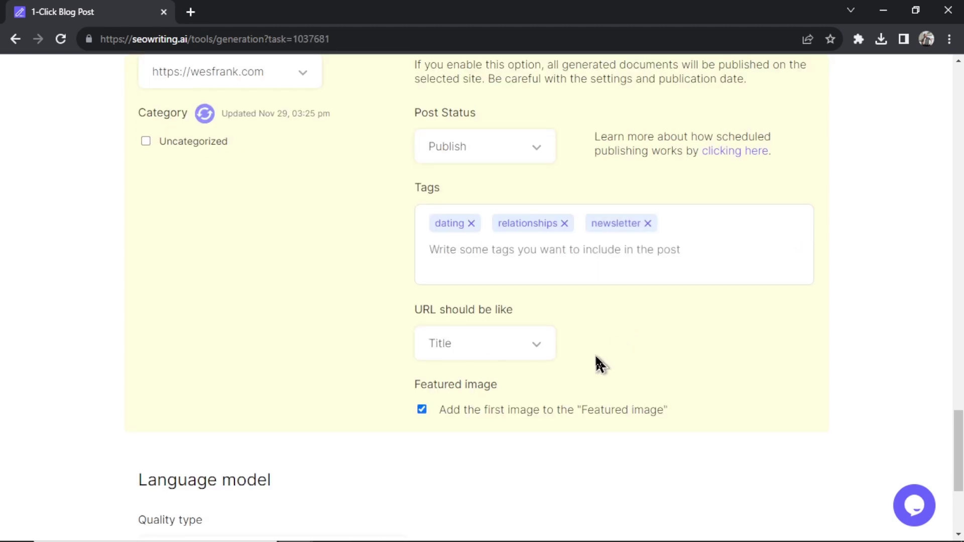
{"action": "left_click", "coordinate": [491, 348]}
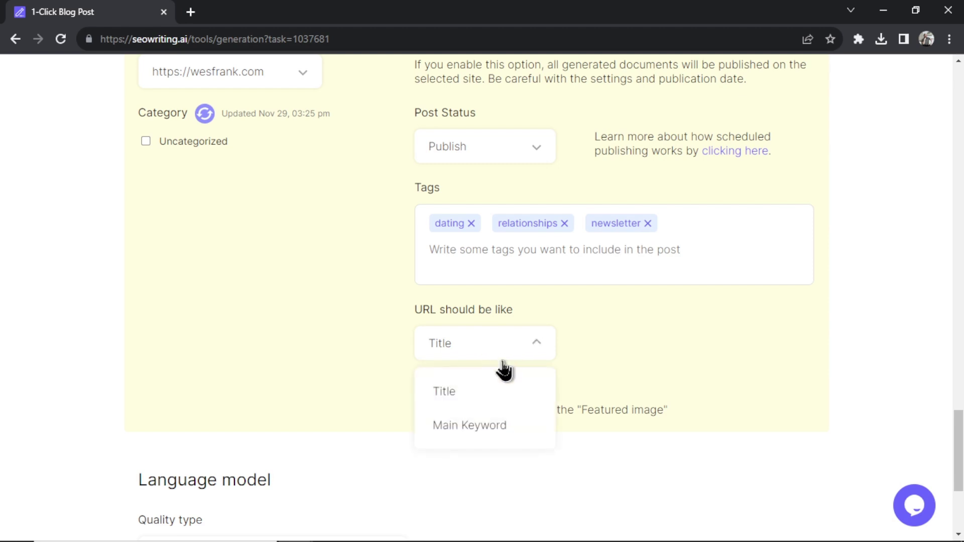
{"action": "left_click", "coordinate": [510, 426]}
{"action": "scroll", "coordinate": [676, 321], "scroll_direction": "down", "scroll_amount": 1}
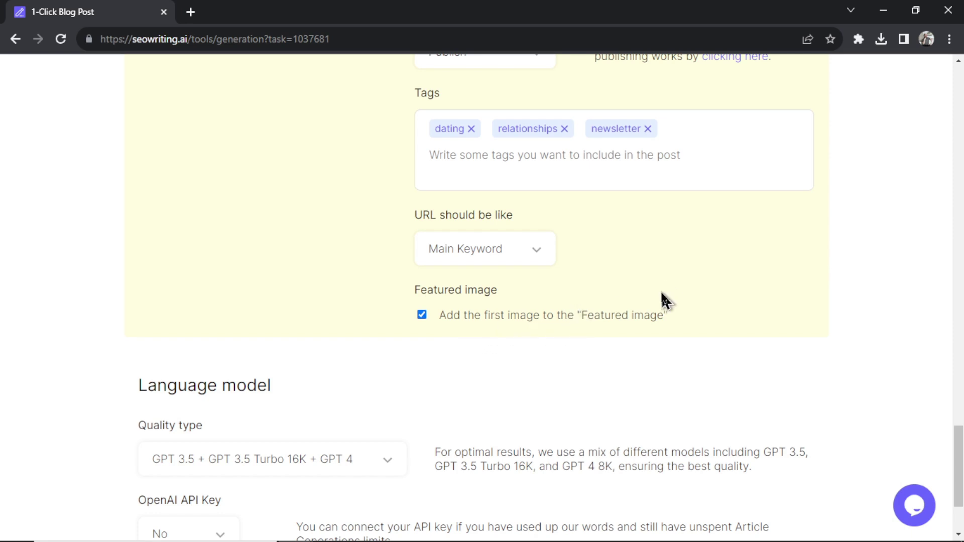
{"action": "scroll", "coordinate": [694, 287], "scroll_direction": "down", "scroll_amount": 2}
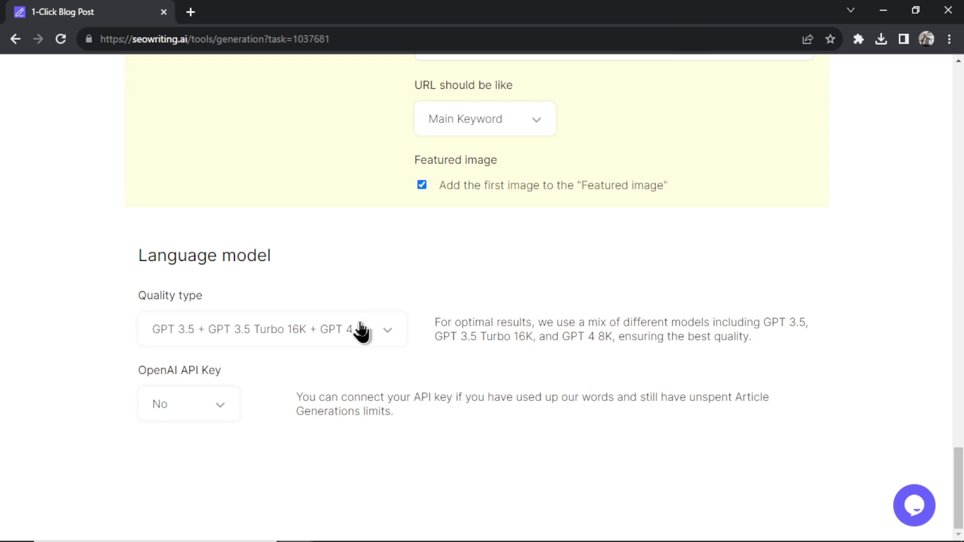
{"action": "left_click", "coordinate": [320, 331]}
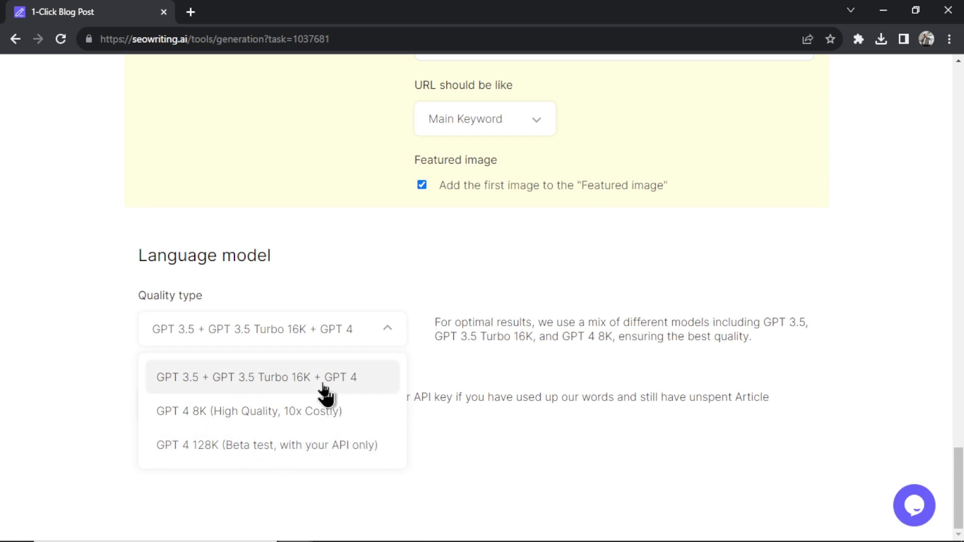
{"action": "left_click", "coordinate": [301, 384]}
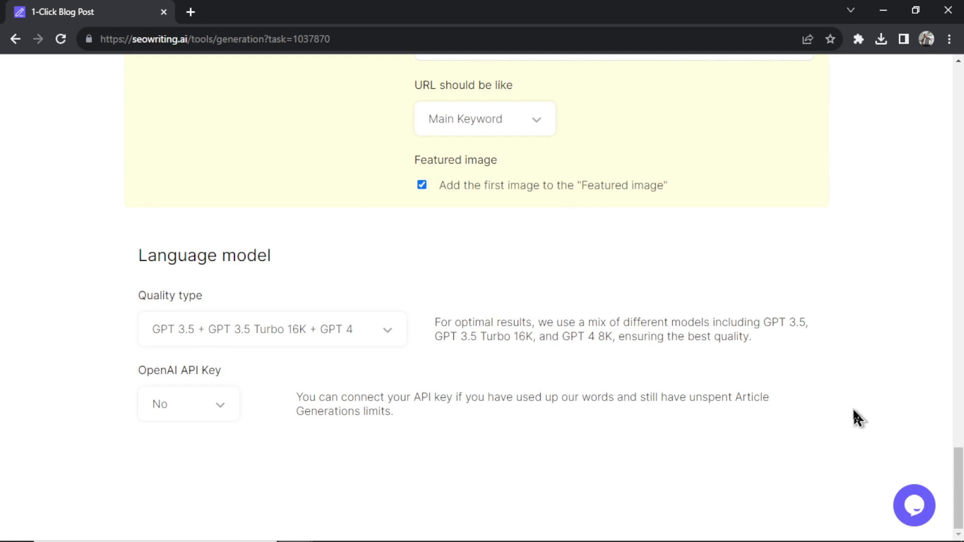
{"action": "left_click_drag", "start_coordinate": [959, 490], "coordinate": [959, 76]}
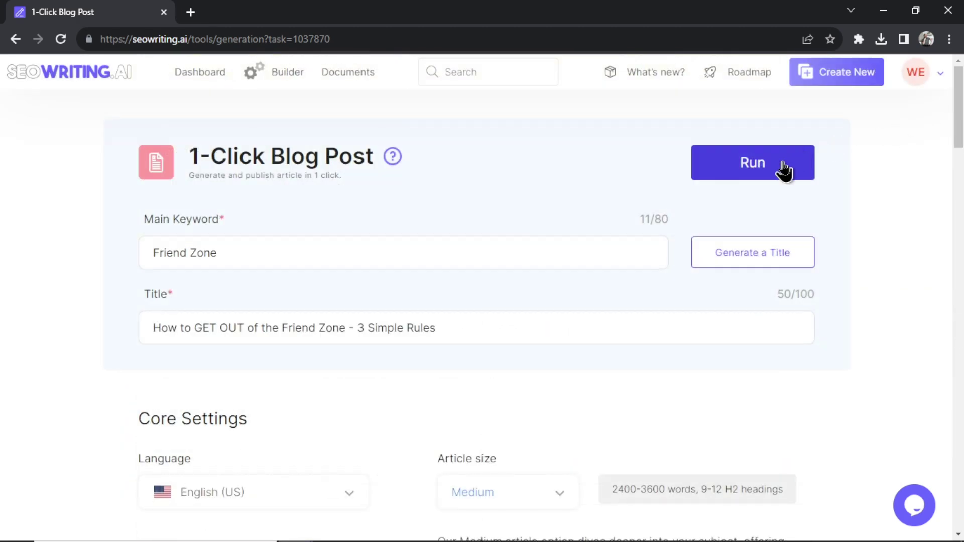
- Run the Friend Zone 1-Click Blog Post job
{"action": "left_click", "coordinate": [783, 169]}
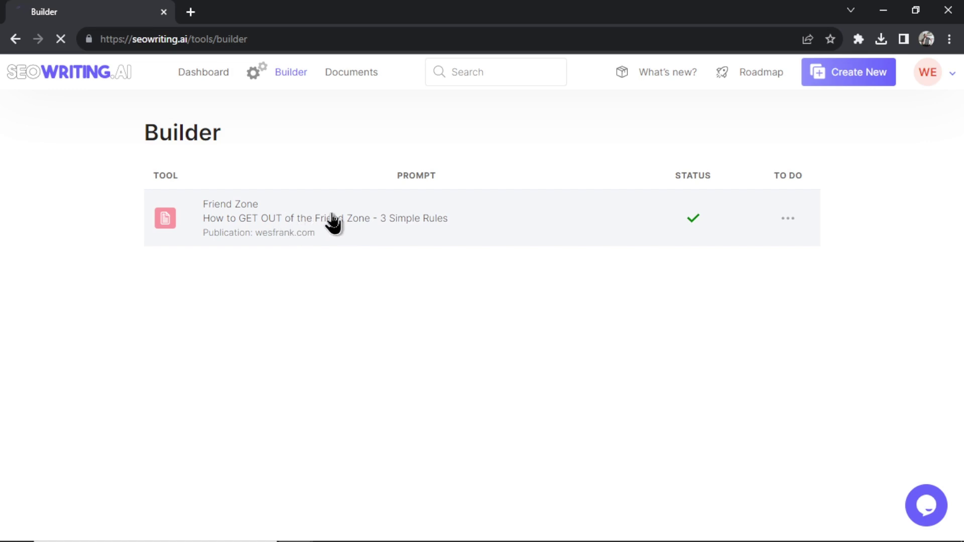
- Open the completed Friend Zone task from the Builder list
{"action": "left_click", "coordinate": [334, 222]}
{"action": "left_click_drag", "start_coordinate": [959, 72], "coordinate": [953, 131]}
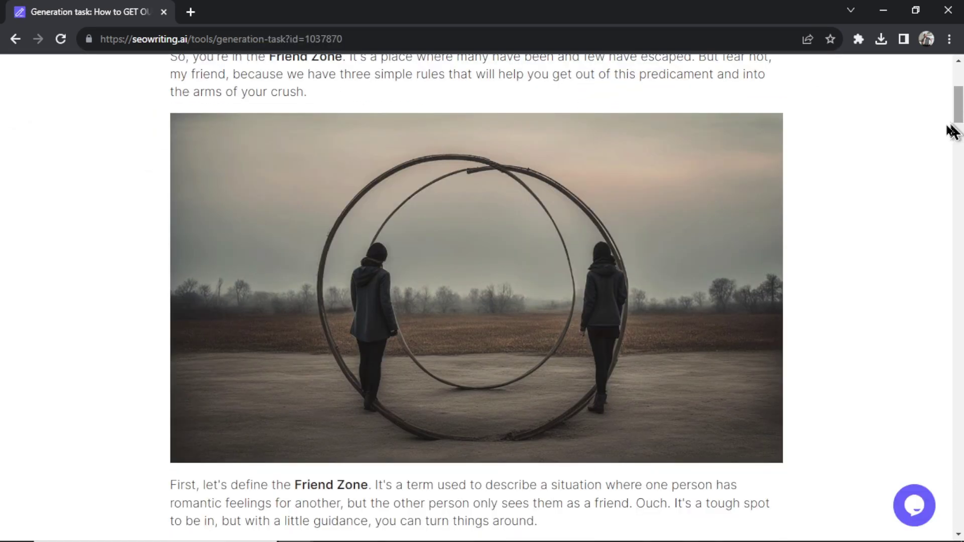
{"action": "mouse_move", "coordinate": [509, 267]}
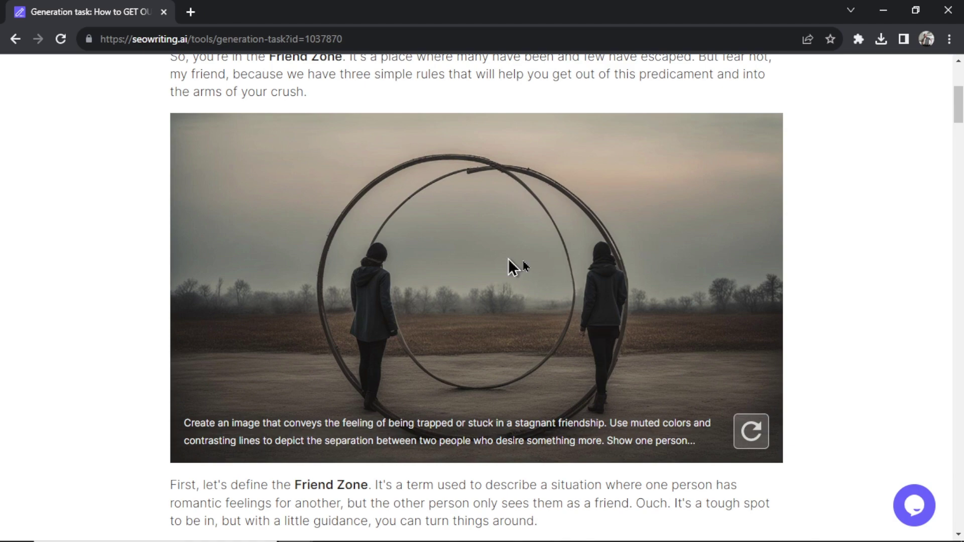
{"action": "left_click_drag", "start_coordinate": [957, 113], "coordinate": [957, 139]}
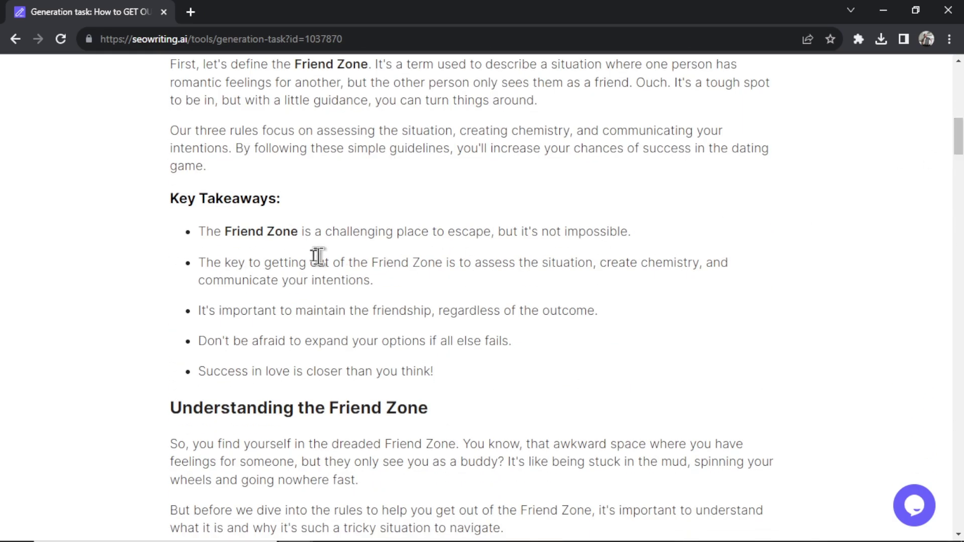
{"action": "scroll", "coordinate": [671, 289], "scroll_direction": "up", "scroll_amount": 1}
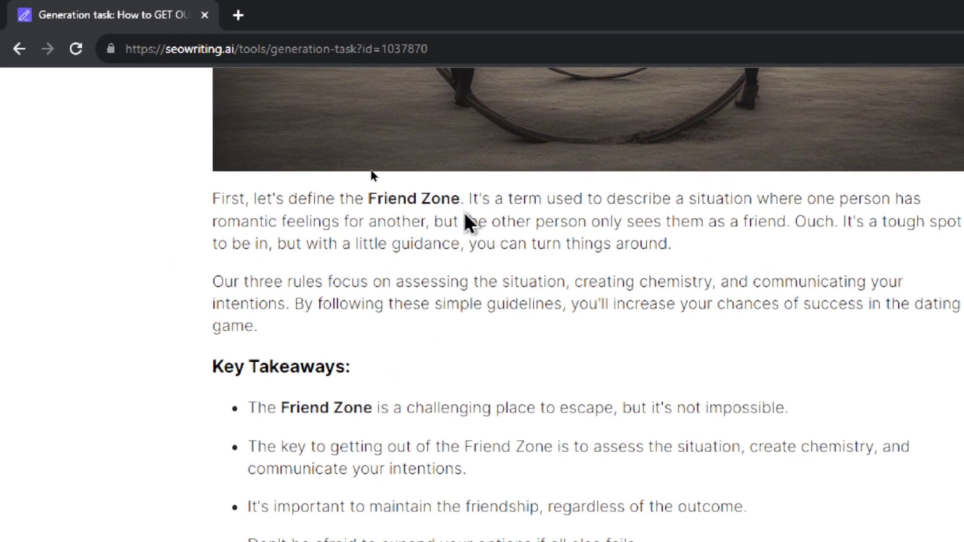
{"action": "scroll", "coordinate": [470, 218], "scroll_direction": "down", "scroll_amount": 4}
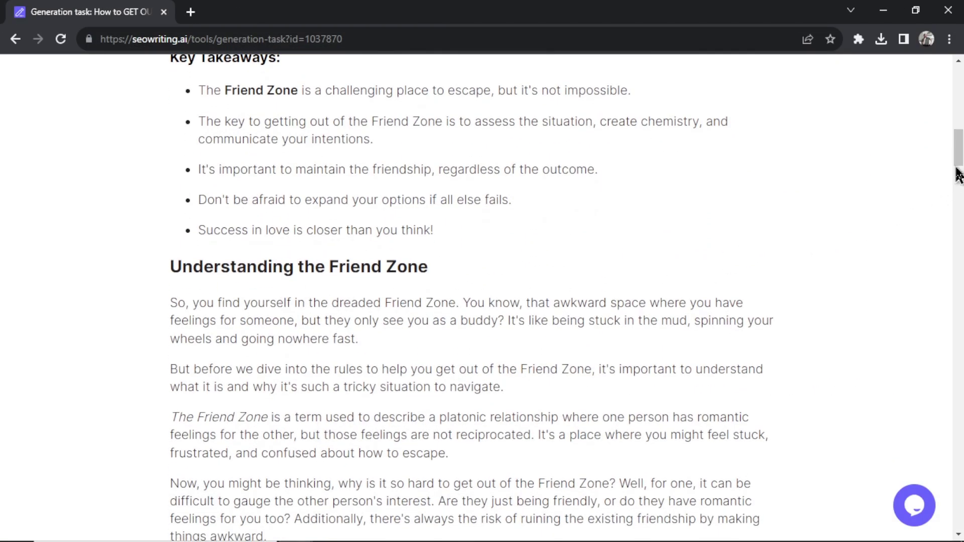
{"action": "mouse_move", "coordinate": [959, 174]}
{"action": "left_mouse_down"}
{"action": "mouse_move", "coordinate": [959, 185]}
{"action": "mouse_move", "coordinate": [959, 171]}
{"action": "left_mouse_up"}
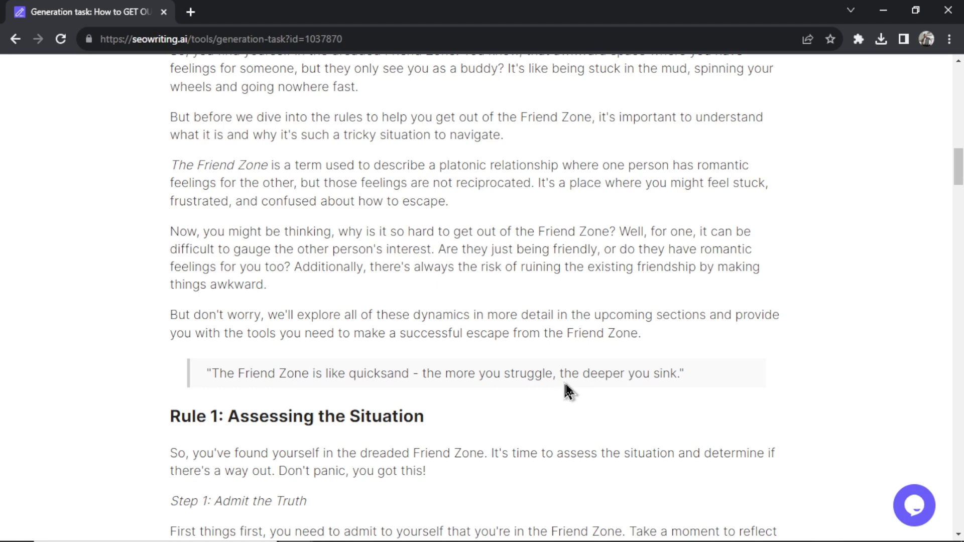
{"action": "left_click_drag", "start_coordinate": [959, 162], "coordinate": [958, 226]}
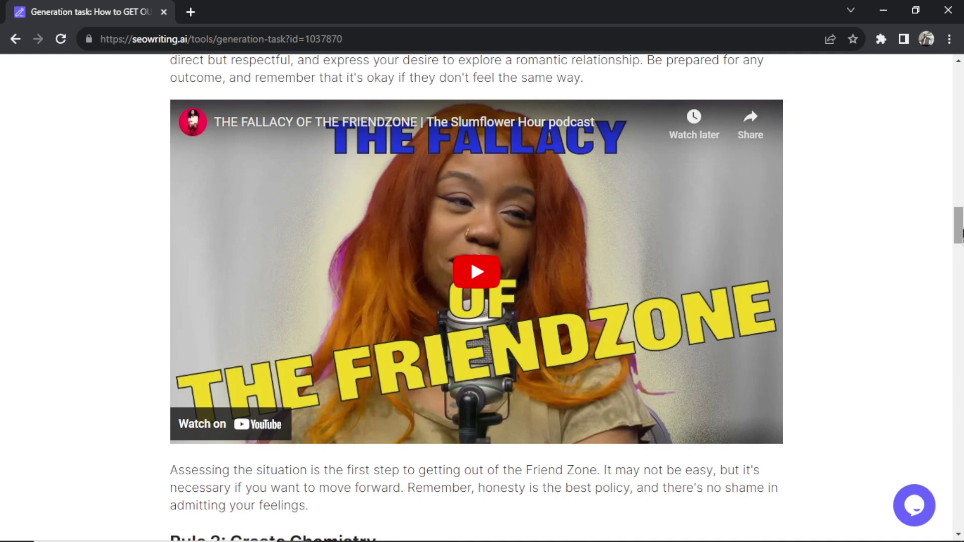
{"action": "left_click_drag", "start_coordinate": [958, 226], "coordinate": [959, 292]}
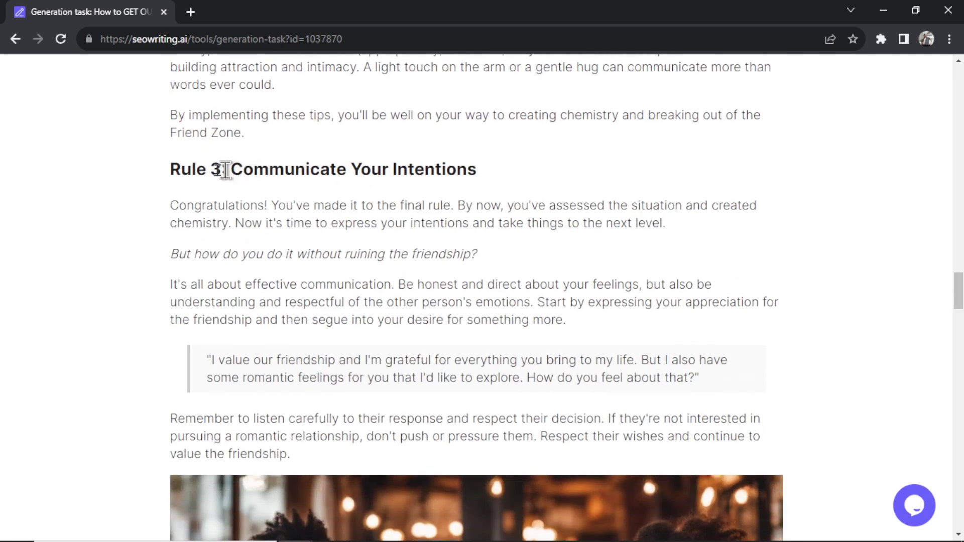
{"action": "left_click_drag", "start_coordinate": [171, 169], "coordinate": [496, 184]}
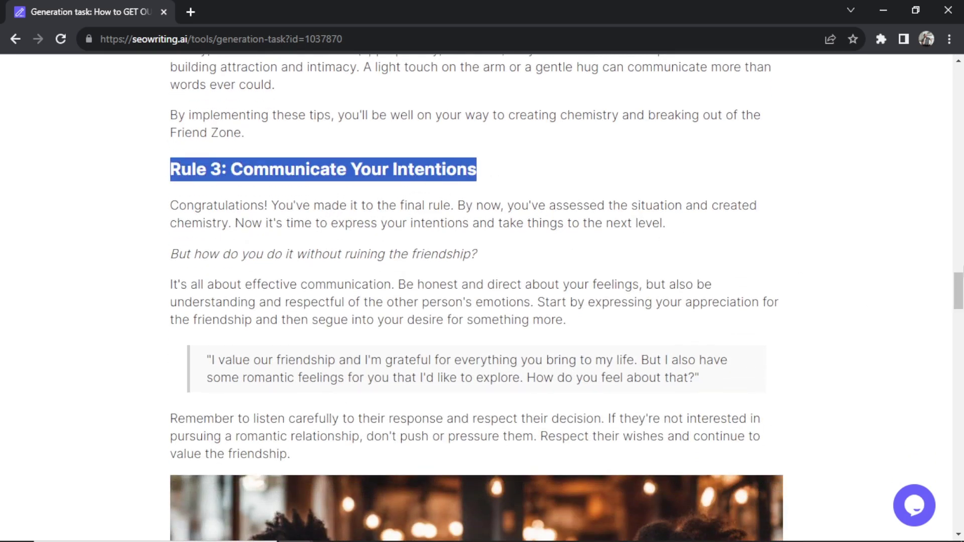
{"action": "scroll", "coordinate": [411, 312], "scroll_direction": "down", "scroll_amount": 5}
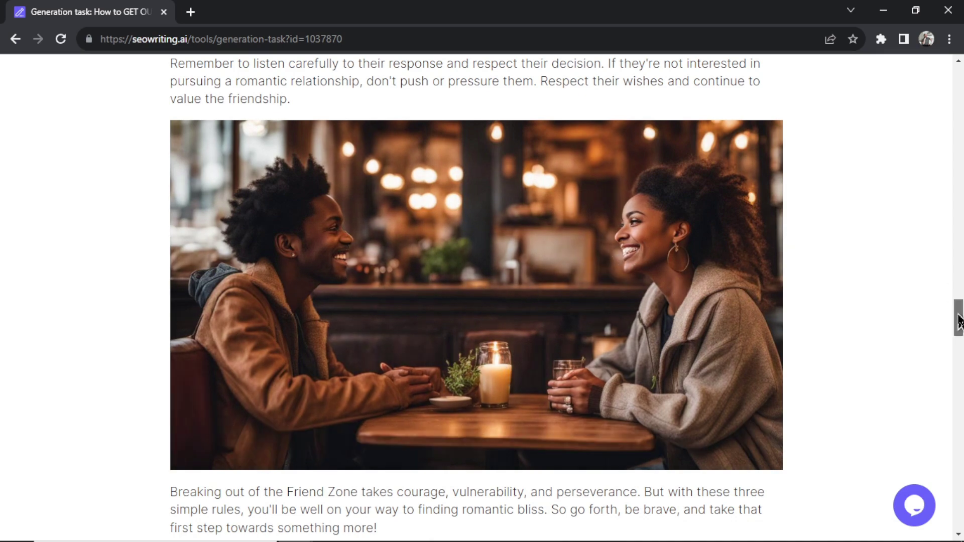
{"action": "left_click_drag", "start_coordinate": [958, 318], "coordinate": [958, 347]}
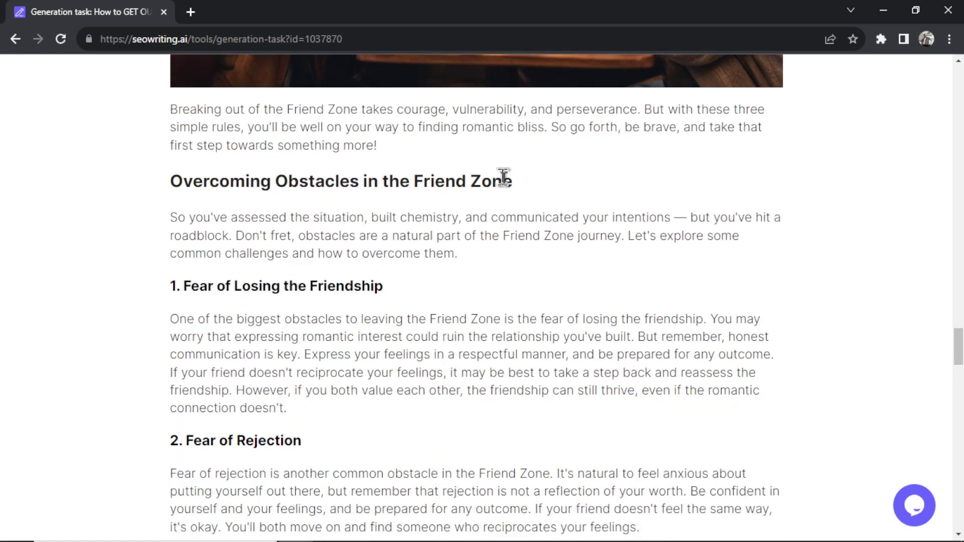
{"action": "left_click_drag", "start_coordinate": [960, 346], "coordinate": [961, 364]}
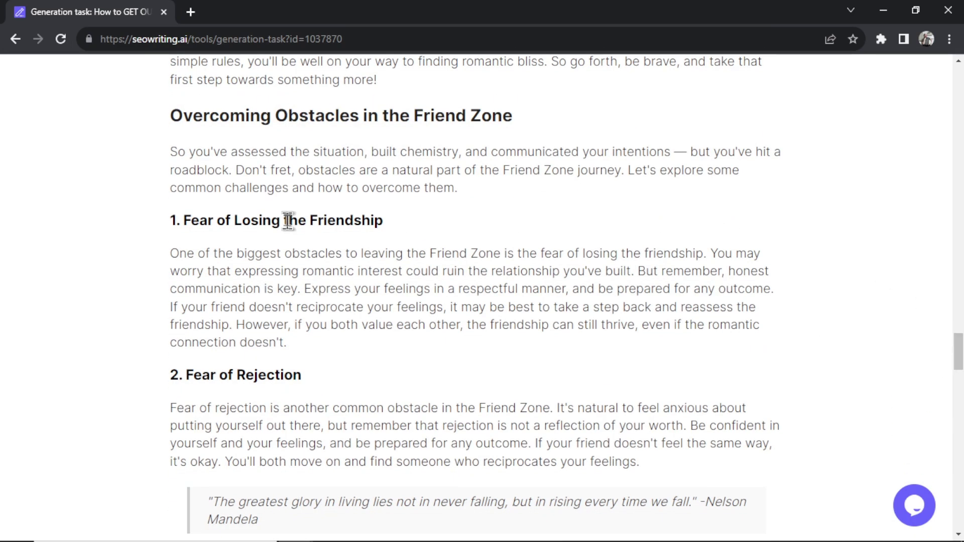
{"action": "scroll", "coordinate": [276, 351], "scroll_direction": "down", "scroll_amount": 2}
{"action": "scroll", "coordinate": [281, 295], "scroll_direction": "down", "scroll_amount": 2}
{"action": "scroll", "coordinate": [287, 287], "scroll_direction": "down", "scroll_amount": 2}
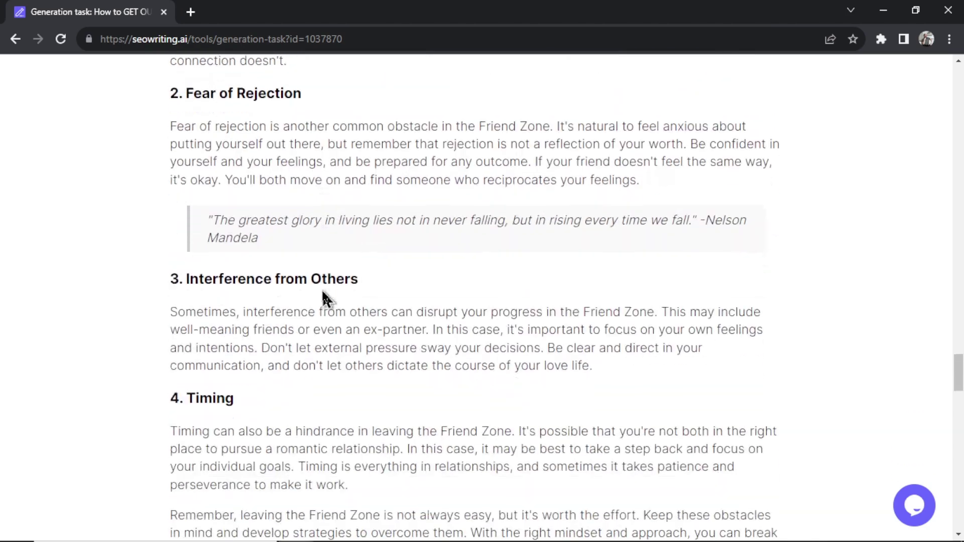
{"action": "scroll", "coordinate": [452, 264], "scroll_direction": "down", "scroll_amount": 3}
{"action": "scroll", "coordinate": [460, 264], "scroll_direction": "down", "scroll_amount": 2}
{"action": "scroll", "coordinate": [460, 264], "scroll_direction": "down", "scroll_amount": 1}
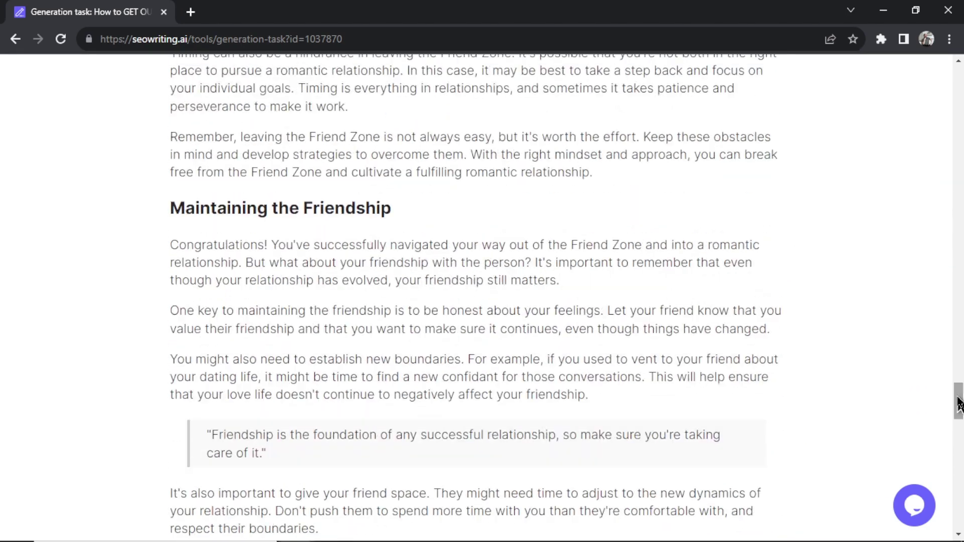
{"action": "left_click_drag", "start_coordinate": [960, 399], "coordinate": [958, 362]}
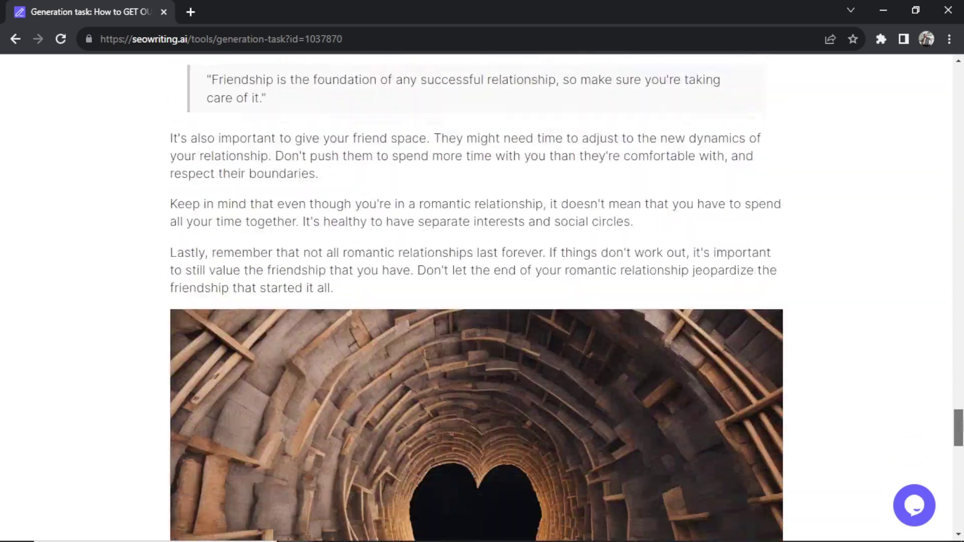
{"action": "left_click_drag", "start_coordinate": [958, 362], "coordinate": [958, 443]}
{"action": "mouse_move", "coordinate": [598, 260]}
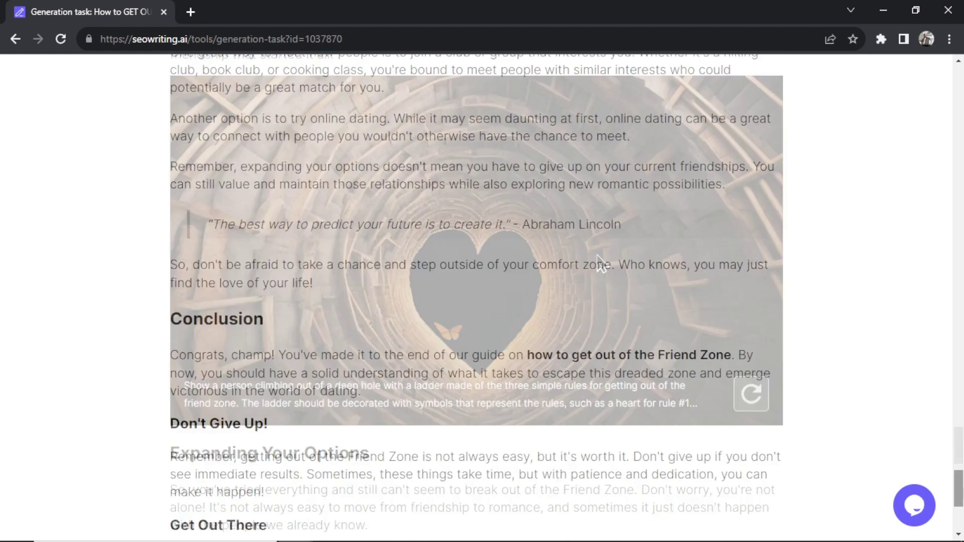
{"action": "scroll", "coordinate": [329, 181], "scroll_direction": "down", "scroll_amount": 1}
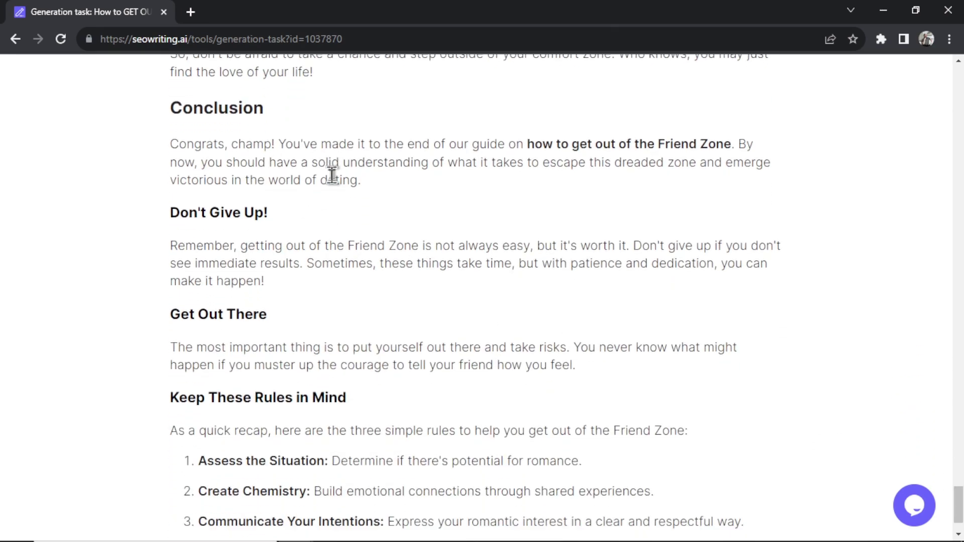
{"action": "scroll", "coordinate": [332, 204], "scroll_direction": "down", "scroll_amount": 2}
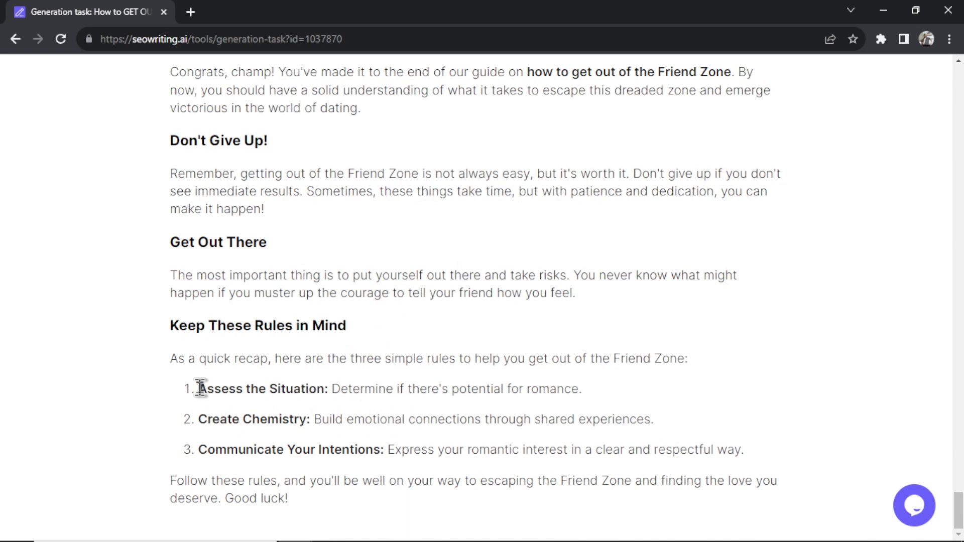
{"action": "left_click_drag", "start_coordinate": [198, 388], "coordinate": [328, 388]}
{"action": "mouse_move", "coordinate": [309, 418]}
{"action": "left_mouse_down"}
{"action": "mouse_move", "coordinate": [198, 419]}
{"action": "mouse_move", "coordinate": [286, 450]}
{"action": "mouse_move", "coordinate": [403, 449]}
{"action": "left_mouse_up"}
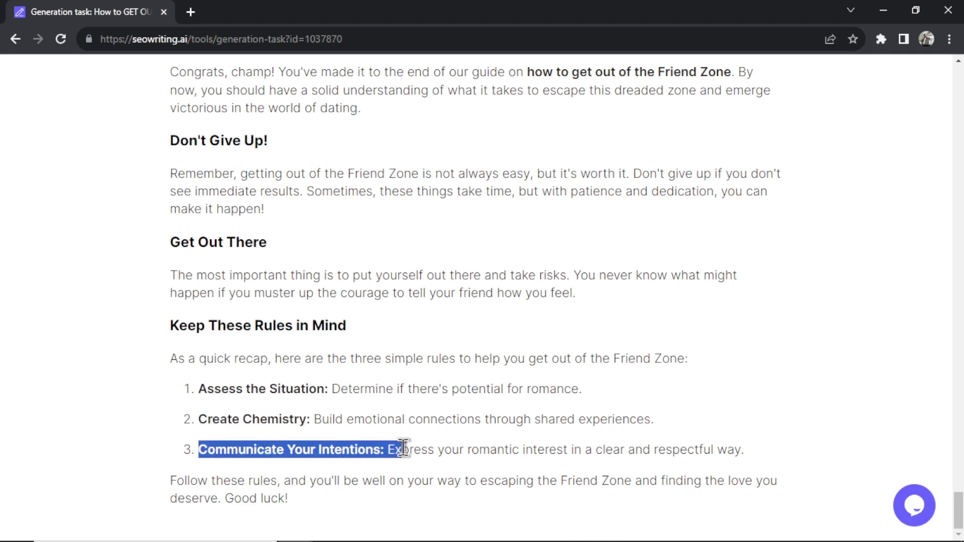
{"action": "key", "text": "Home"}
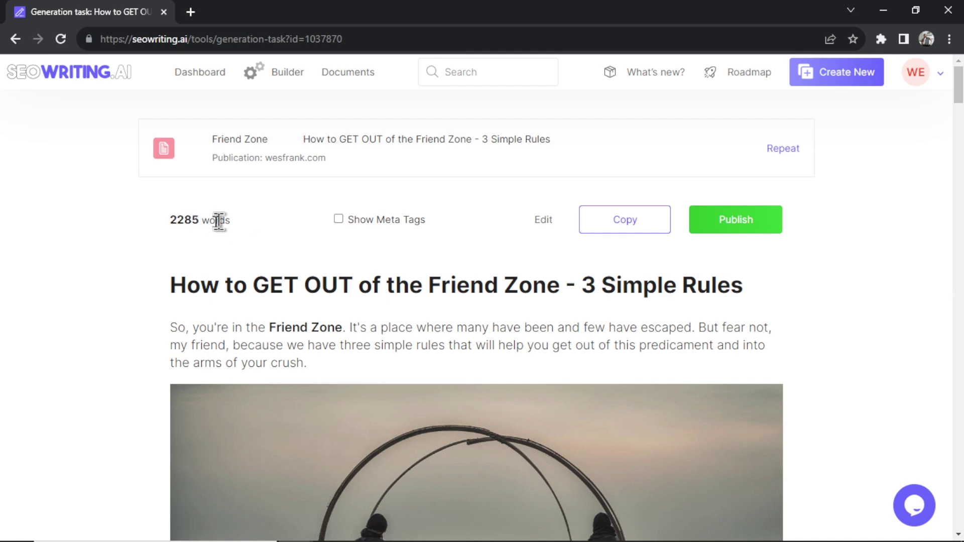
{"action": "left_click_drag", "start_coordinate": [220, 220], "coordinate": [166, 222]}
{"action": "left_click", "coordinate": [165, 253]}
{"action": "left_click", "coordinate": [339, 219]}
{"action": "scroll", "coordinate": [512, 248], "scroll_direction": "down", "scroll_amount": 1}
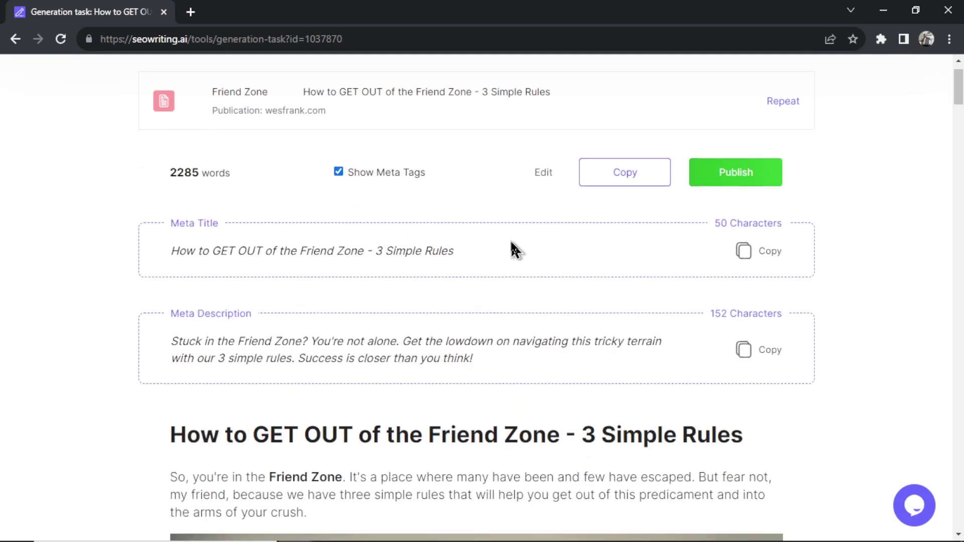
{"action": "left_click_drag", "start_coordinate": [172, 252], "coordinate": [464, 261]}
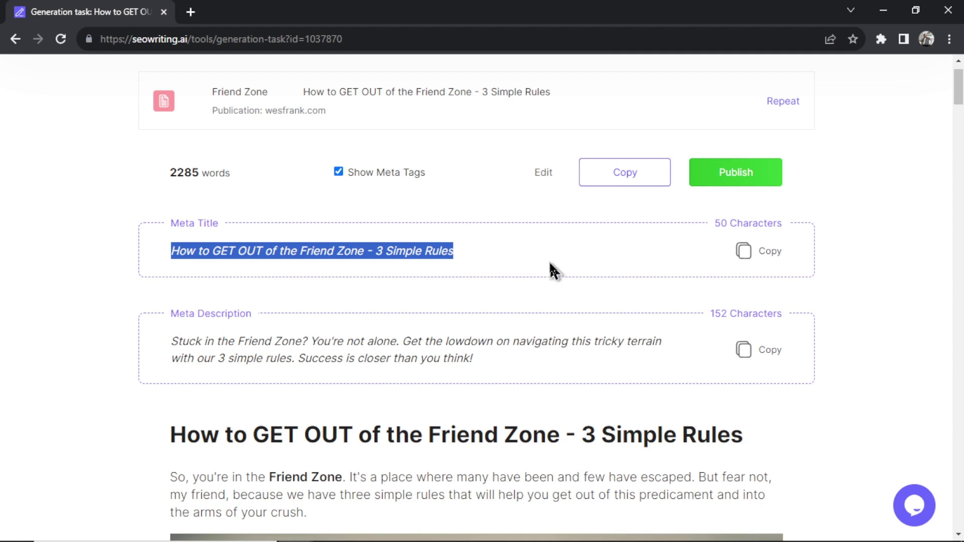
{"action": "scroll", "coordinate": [549, 261], "scroll_direction": "down", "scroll_amount": 1}
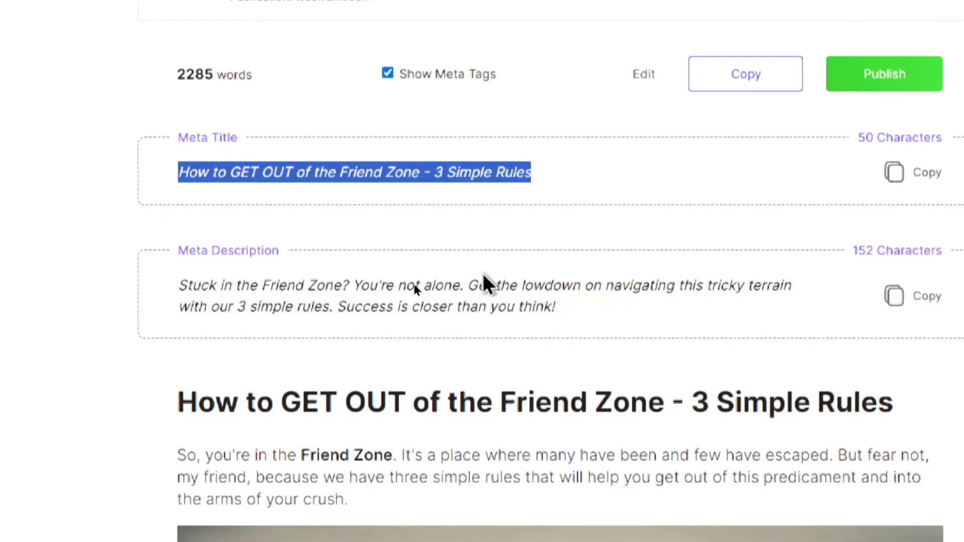
{"action": "left_click", "coordinate": [486, 274]}
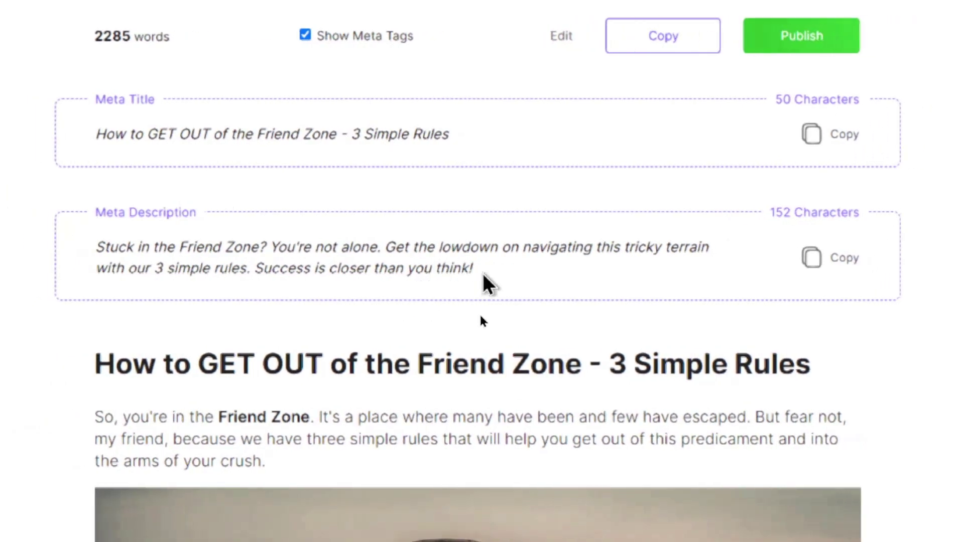
{"action": "mouse_move", "coordinate": [452, 268]}
{"action": "left_mouse_down"}
{"action": "mouse_move", "coordinate": [324, 268]}
{"action": "mouse_move", "coordinate": [373, 271]}
{"action": "left_mouse_up"}
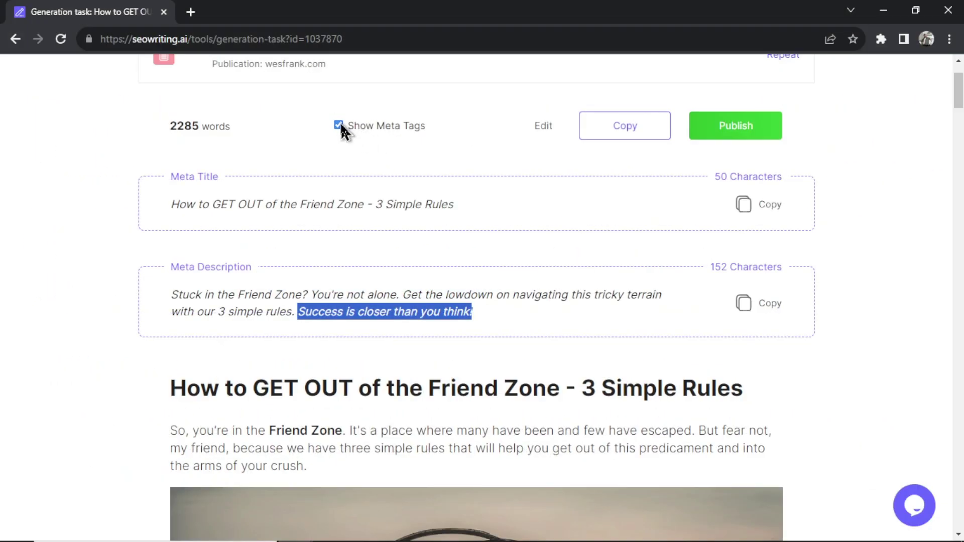
{"action": "left_click", "coordinate": [339, 125]}
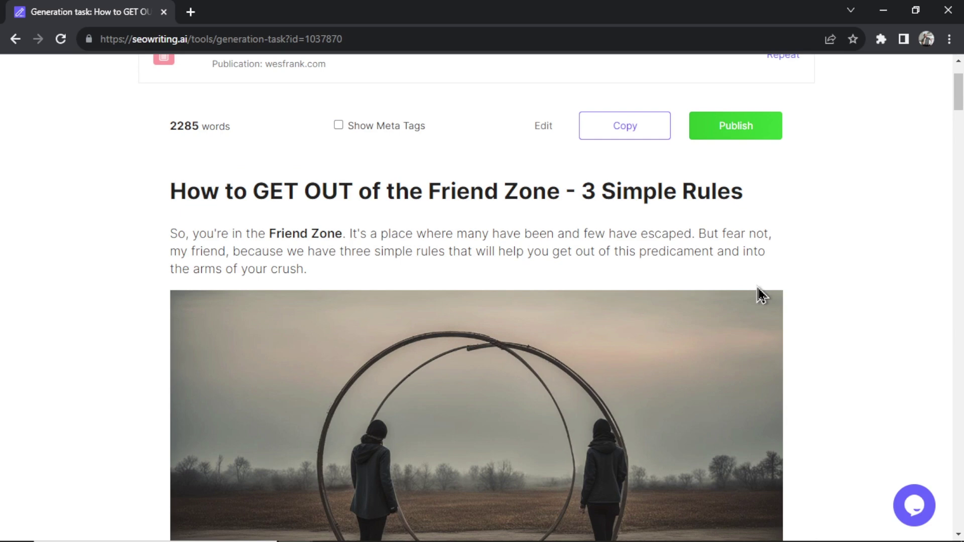
{"action": "scroll", "coordinate": [761, 295], "scroll_direction": "up", "scroll_amount": 3}
{"action": "scroll", "coordinate": [760, 295], "scroll_direction": "up", "scroll_amount": 2}
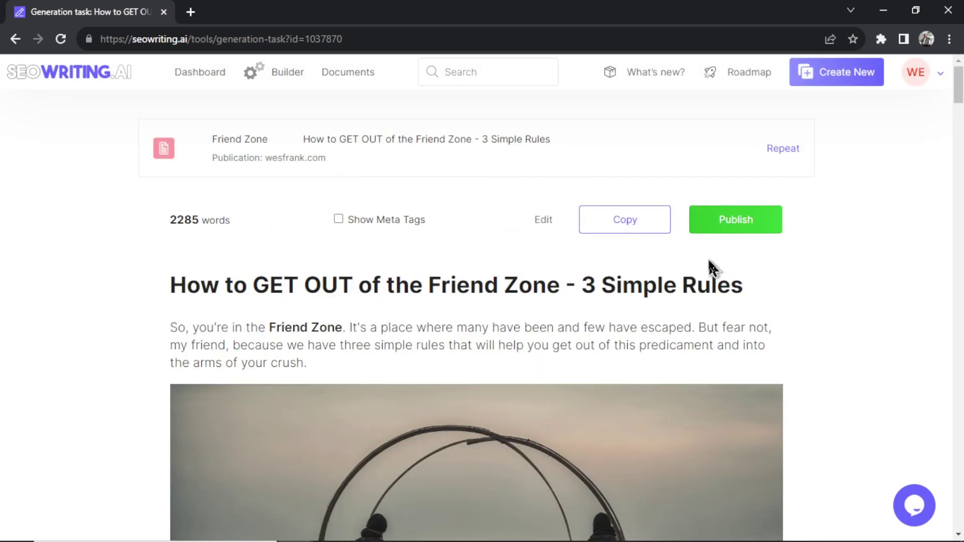
- Publish the article to WordPress and open the live post on wesfrank.com
{"action": "left_click", "coordinate": [735, 222]}
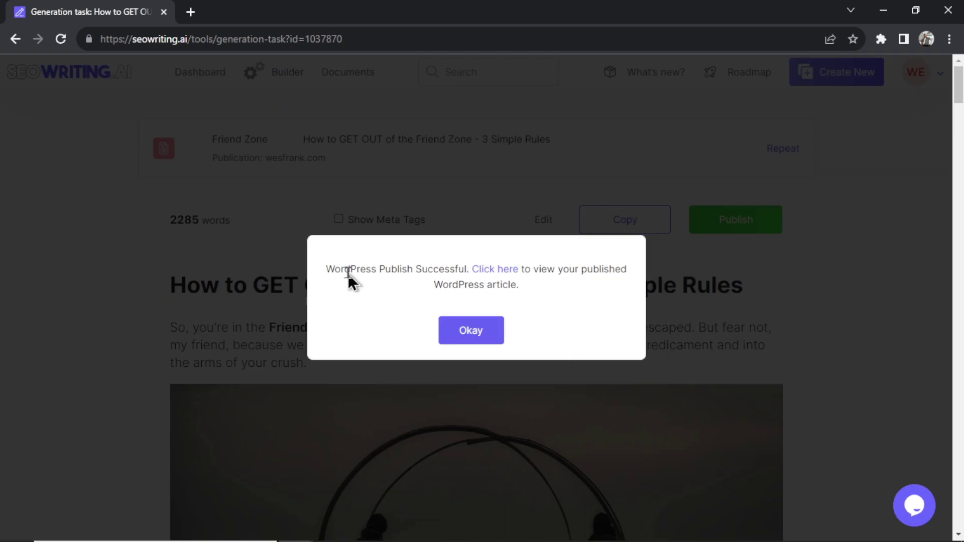
{"action": "left_click", "coordinate": [498, 269]}
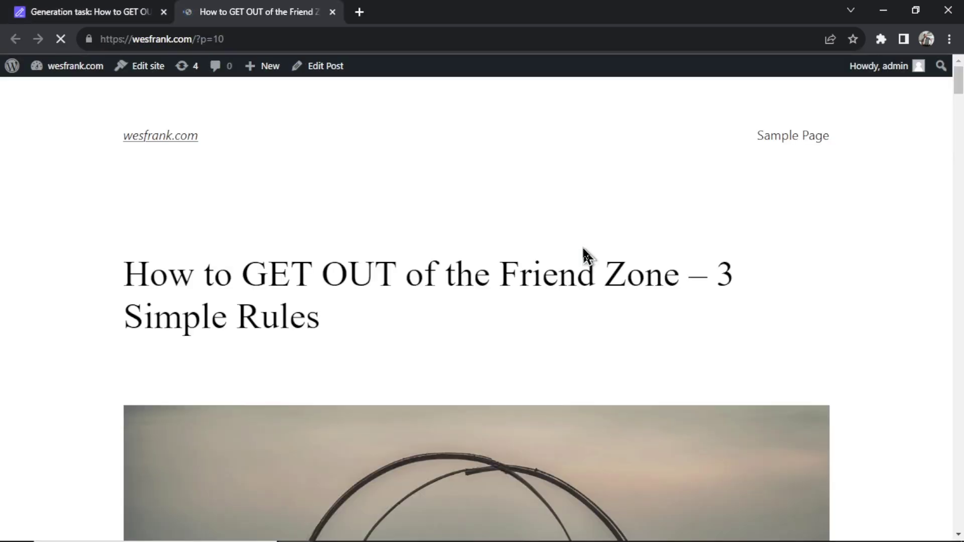
{"action": "left_click_drag", "start_coordinate": [960, 75], "coordinate": [958, 211]}
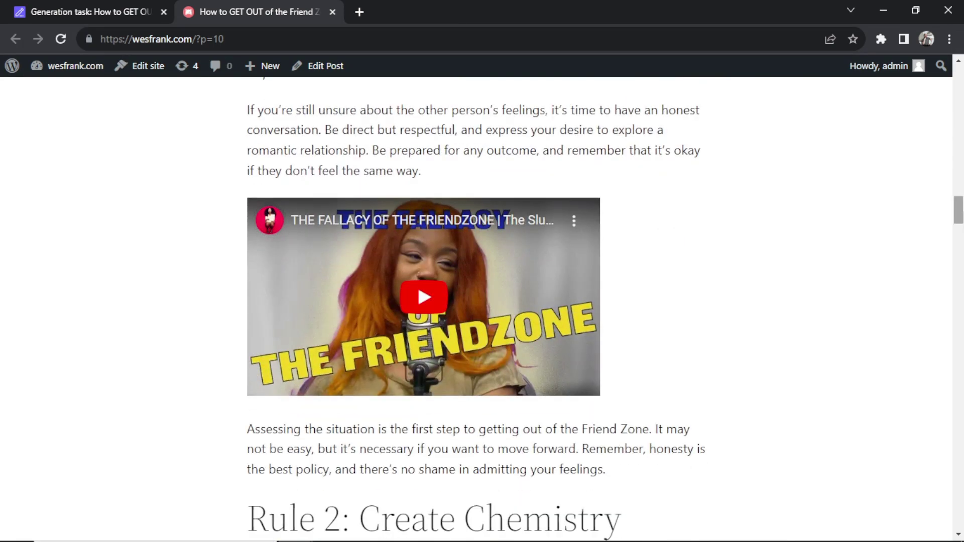
{"action": "left_click_drag", "start_coordinate": [959, 211], "coordinate": [958, 486]}
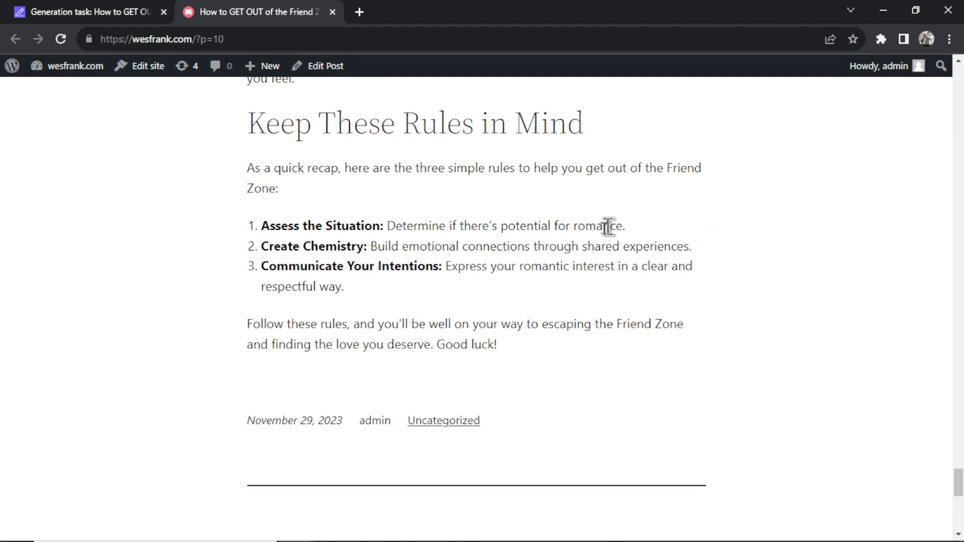
{"action": "left_click_drag", "start_coordinate": [959, 482], "coordinate": [959, 357]}
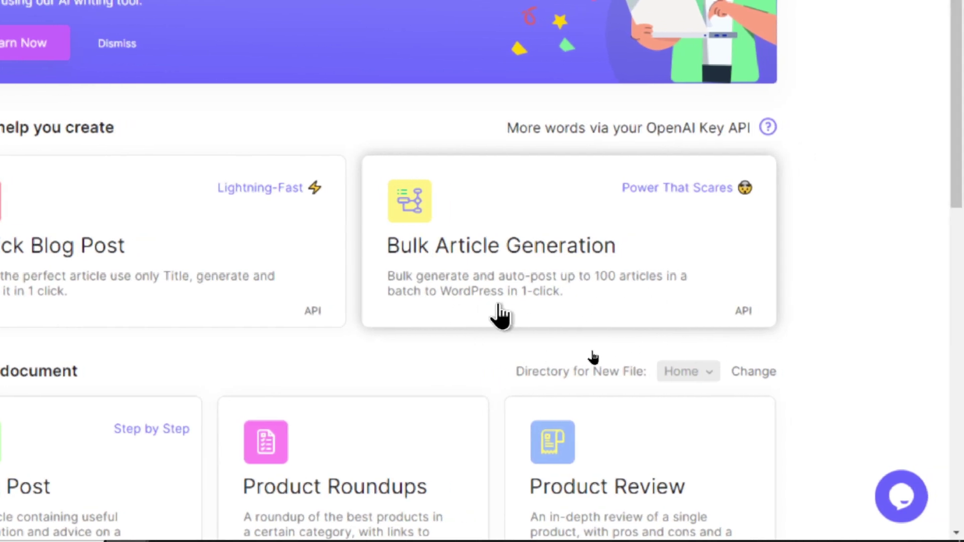
- Choose the Bulk Article Generation card on the SEO Writing AI dashboard
{"action": "left_click", "coordinate": [530, 297]}
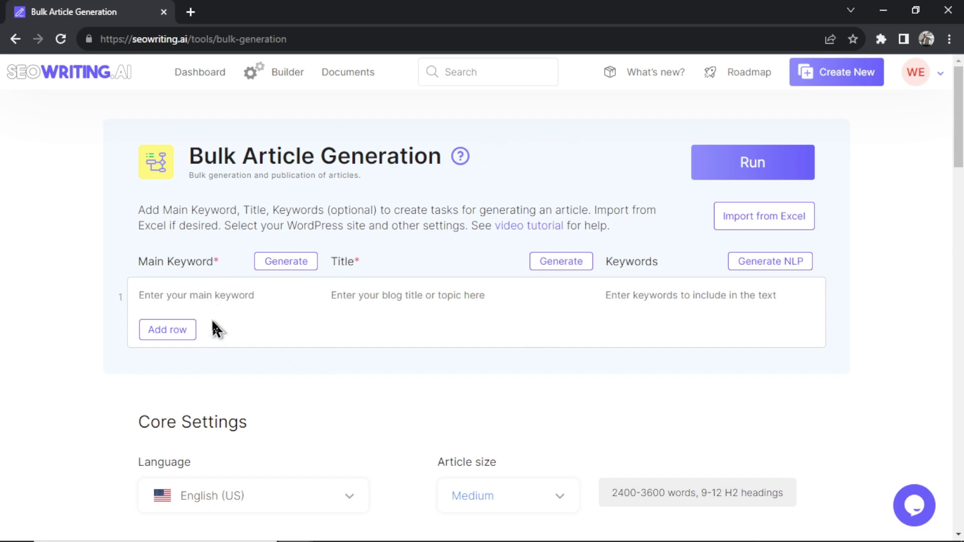
- Add rows for Friend Zone, Online Dating and The Best Dating Apps, then generate their titles
{"action": "left_click", "coordinate": [220, 293]}
{"action": "type", "text": "Friend Zone"}
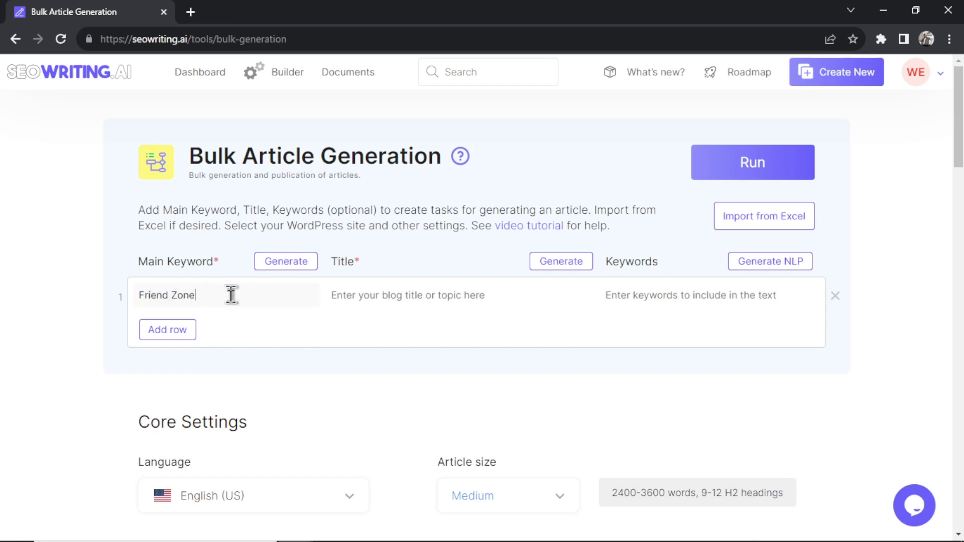
{"action": "left_click", "coordinate": [185, 329]}
{"action": "type", "text": "Online Dating"}
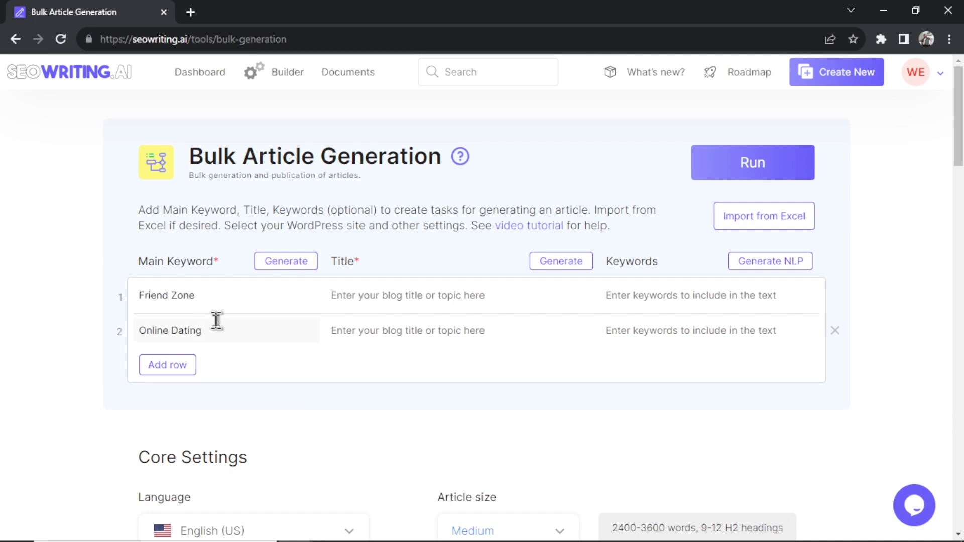
{"action": "left_click", "coordinate": [166, 367]}
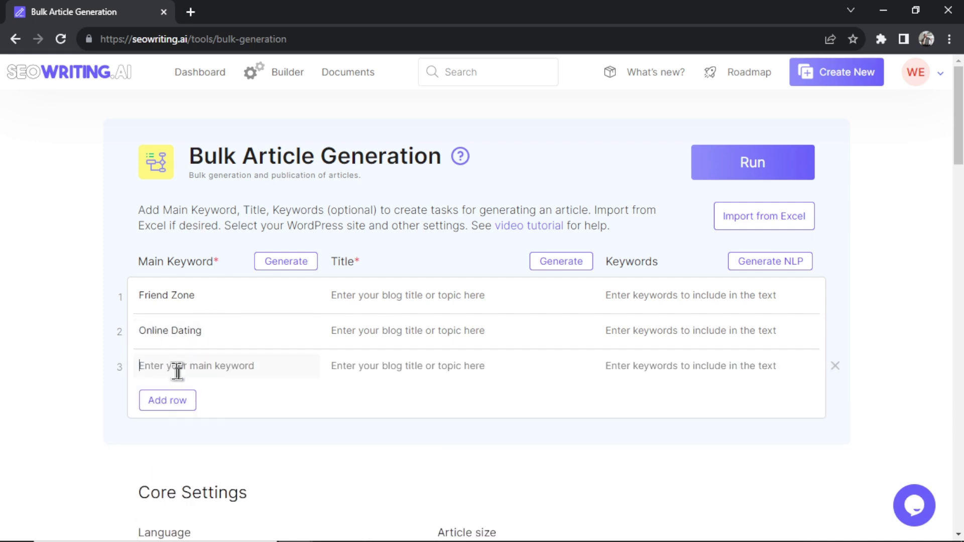
{"action": "type", "text": "The Best Dating A"}
{"action": "type", "text": "pps"}
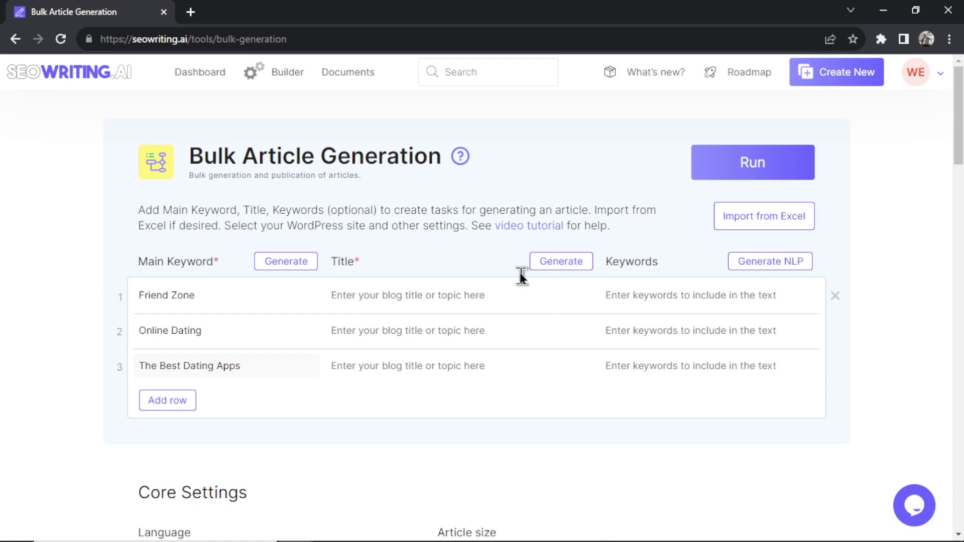
{"action": "left_click", "coordinate": [568, 261]}
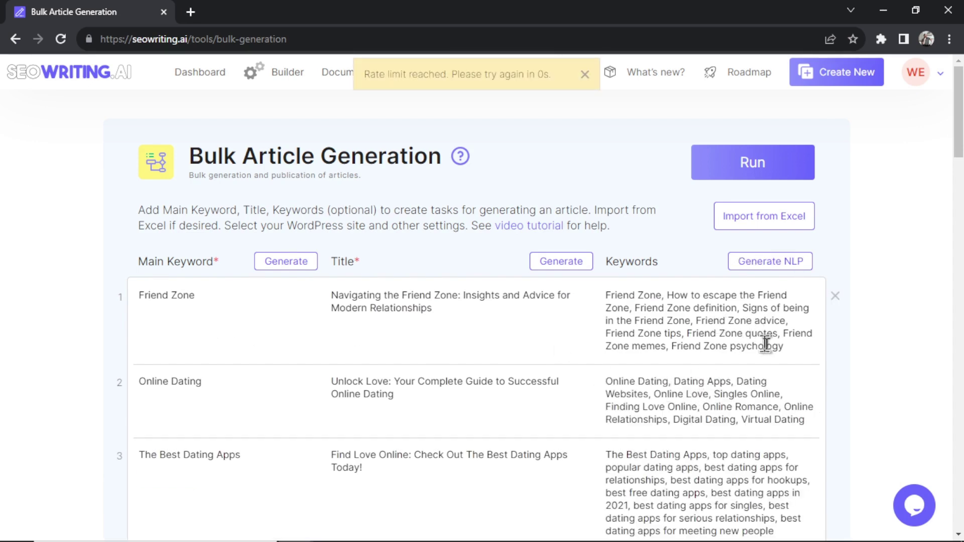
{"action": "scroll", "coordinate": [754, 369], "scroll_direction": "down", "scroll_amount": 3}
{"action": "scroll", "coordinate": [753, 369], "scroll_direction": "down", "scroll_amount": 8}
{"action": "scroll", "coordinate": [754, 369], "scroll_direction": "down", "scroll_amount": 2}
{"action": "scroll", "coordinate": [753, 369], "scroll_direction": "down", "scroll_amount": 2}
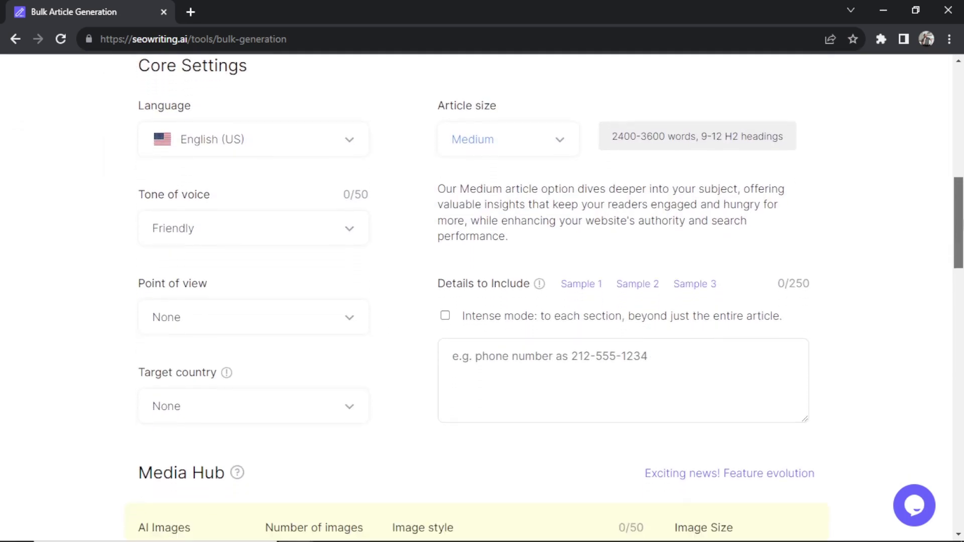
{"action": "scroll", "coordinate": [753, 369], "scroll_direction": "down", "scroll_amount": 2}
{"action": "scroll", "coordinate": [753, 369], "scroll_direction": "down", "scroll_amount": 2}
{"action": "scroll", "coordinate": [753, 370], "scroll_direction": "down", "scroll_amount": 2}
{"action": "scroll", "coordinate": [754, 369], "scroll_direction": "down", "scroll_amount": 1}
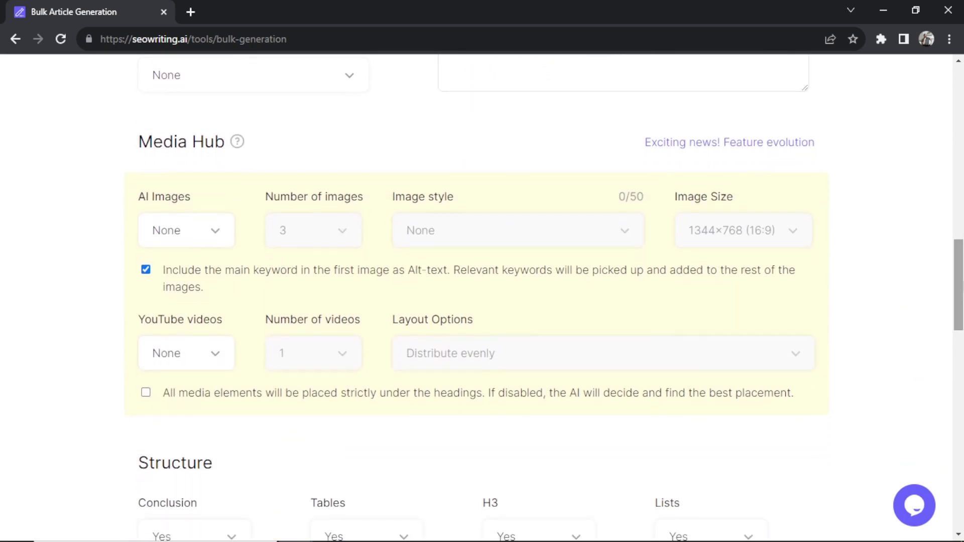
- Enable two AI images and YouTube videos per article, then run the three-article generation
{"action": "left_click", "coordinate": [211, 230]}
{"action": "left_click", "coordinate": [184, 312]}
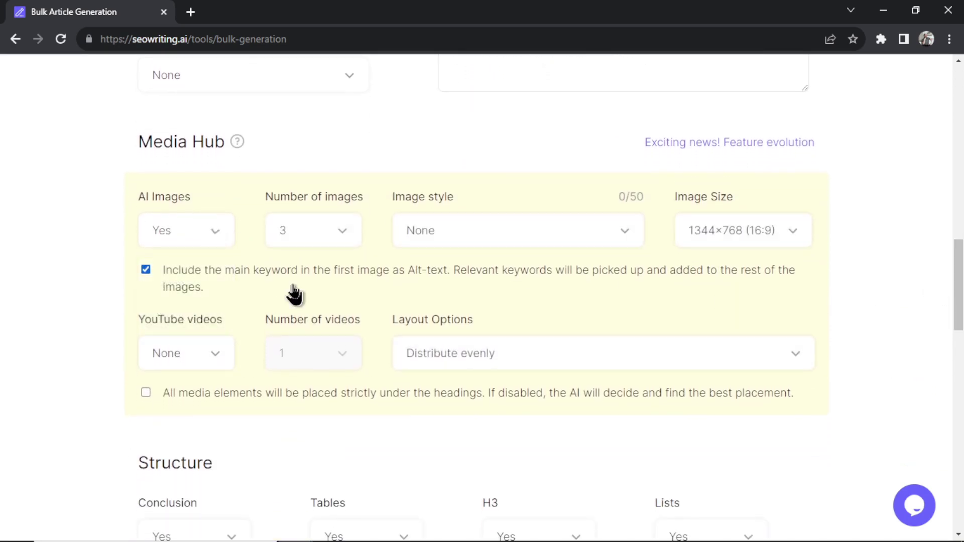
{"action": "left_click", "coordinate": [339, 230]}
{"action": "left_click", "coordinate": [312, 314]}
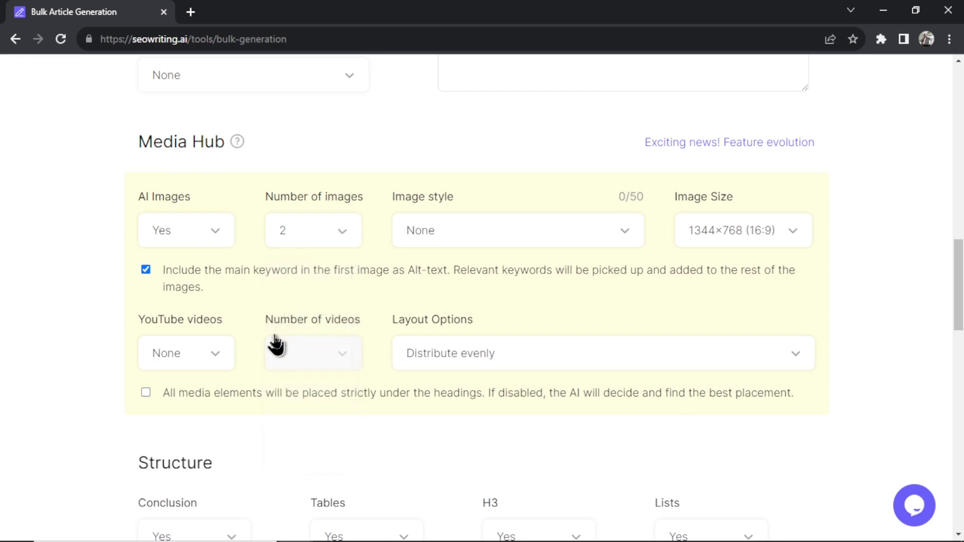
{"action": "left_click", "coordinate": [203, 354]}
{"action": "left_click", "coordinate": [192, 436]}
{"action": "scroll", "coordinate": [829, 339], "scroll_direction": "up", "scroll_amount": 10}
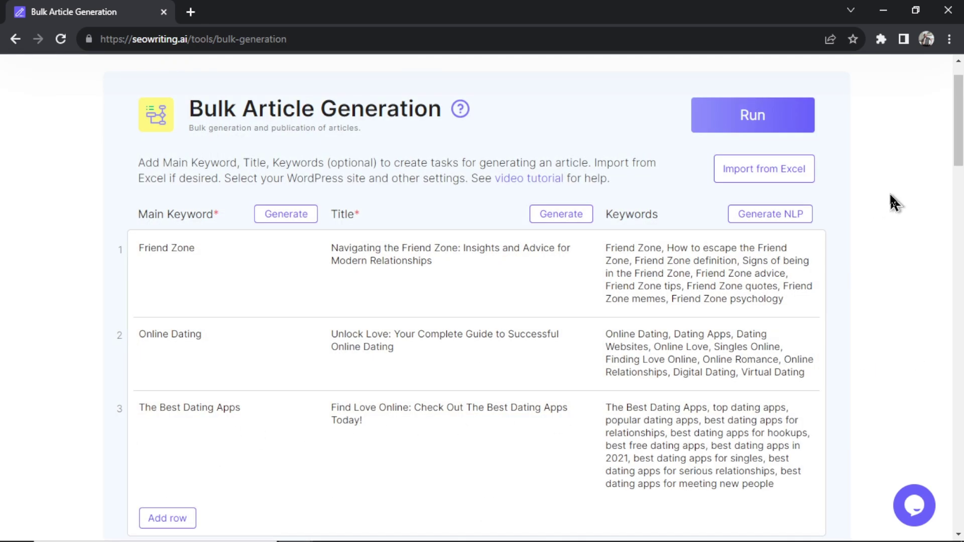
{"action": "left_click", "coordinate": [733, 130]}
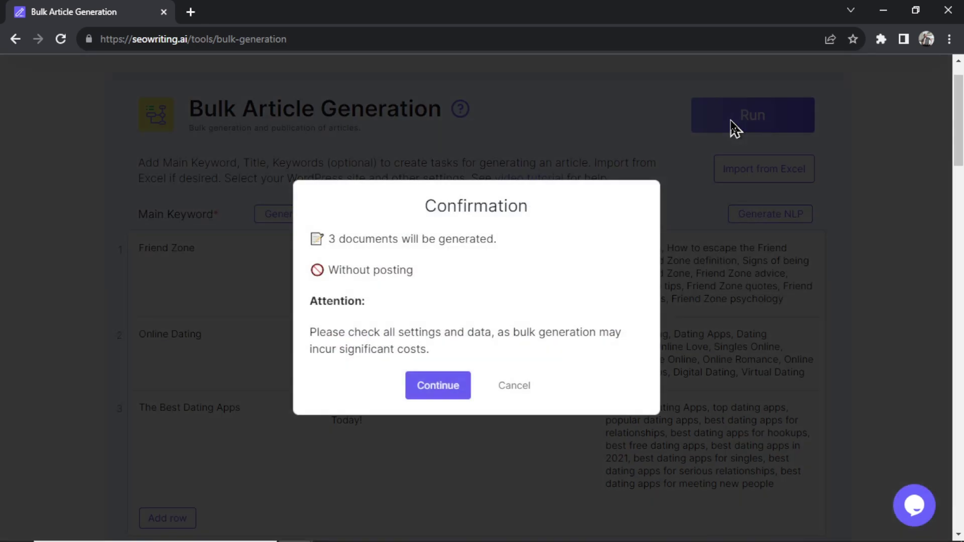
{"action": "left_click", "coordinate": [437, 386]}
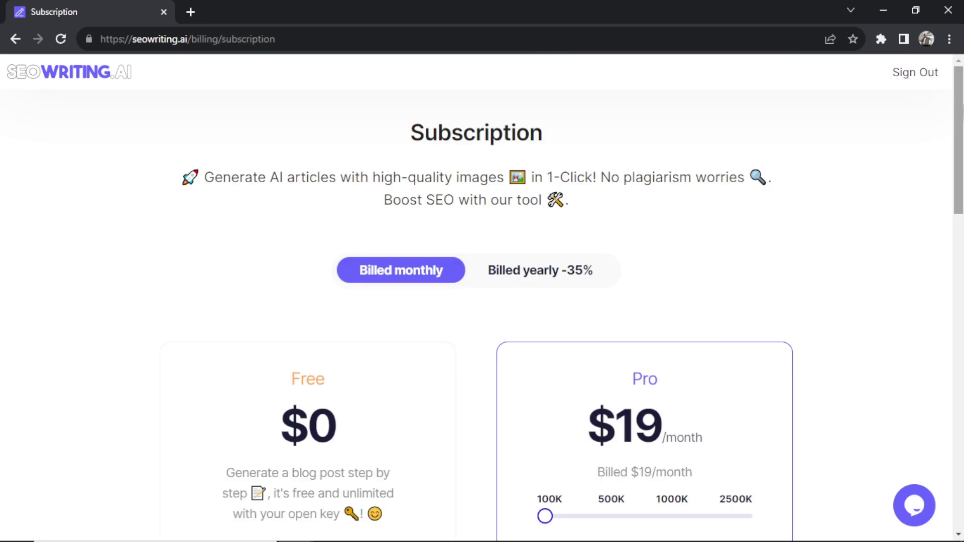
{"action": "scroll", "coordinate": [482, 302], "scroll_direction": "down", "scroll_amount": 3}
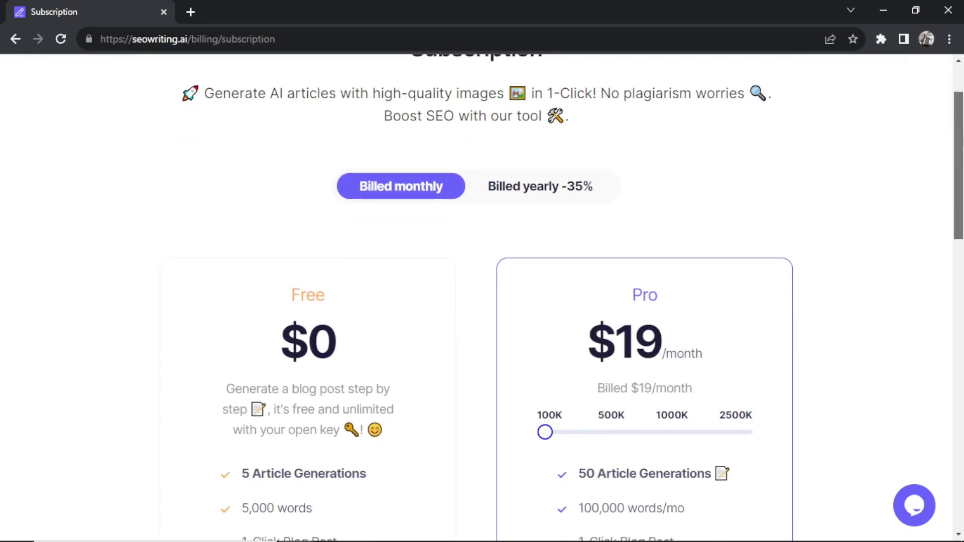
{"action": "scroll", "coordinate": [810, 222], "scroll_direction": "down", "scroll_amount": 3}
{"action": "scroll", "coordinate": [811, 221], "scroll_direction": "down", "scroll_amount": 2}
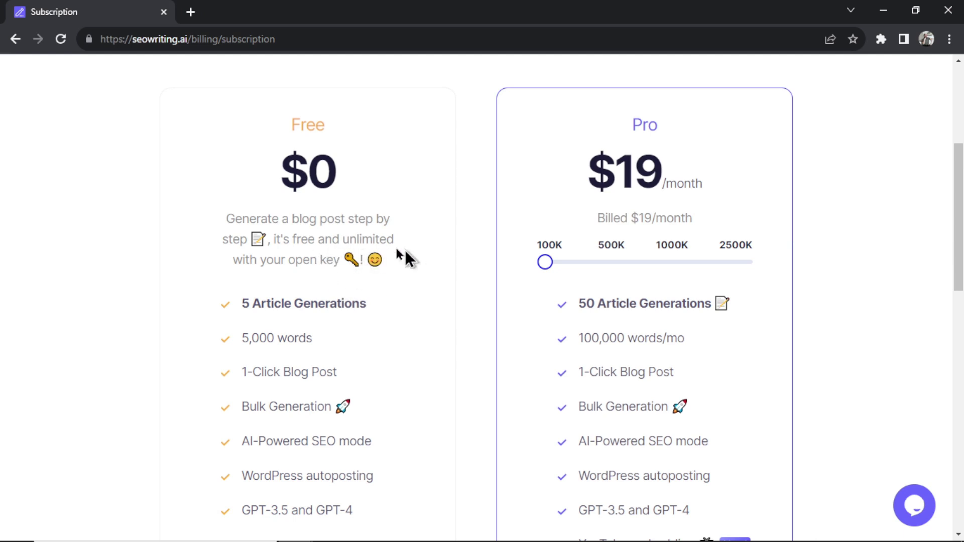
{"action": "scroll", "coordinate": [441, 352], "scroll_direction": "down", "scroll_amount": 1}
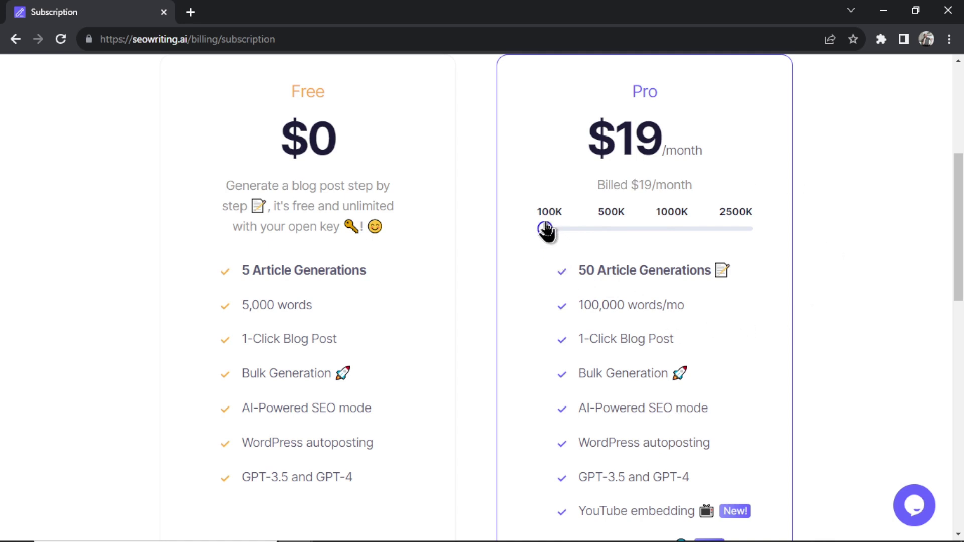
- Move the Pro plan slider to 500K ($59/month) and highlight its SEO mode feature
{"action": "left_click_drag", "start_coordinate": [546, 229], "coordinate": [611, 230]}
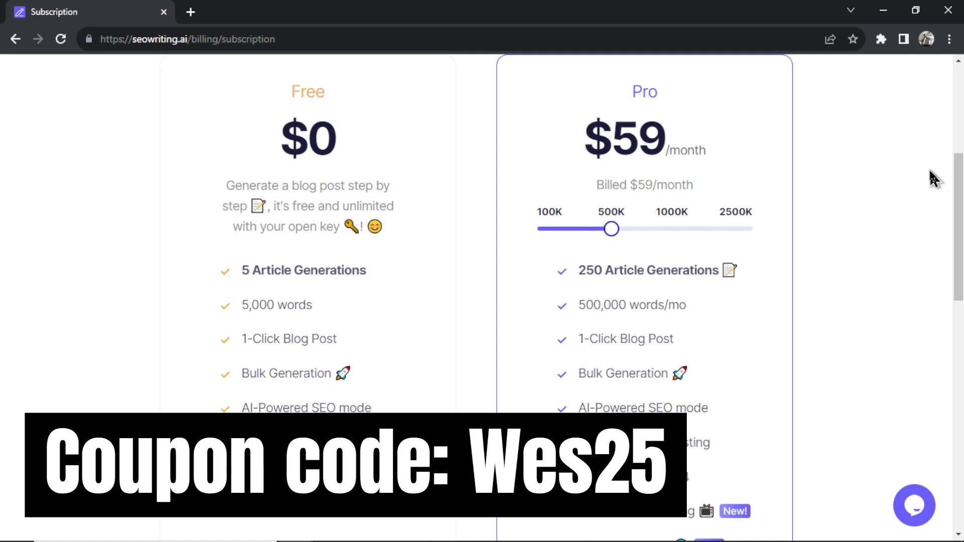
{"action": "left_click_drag", "start_coordinate": [958, 181], "coordinate": [958, 218]}
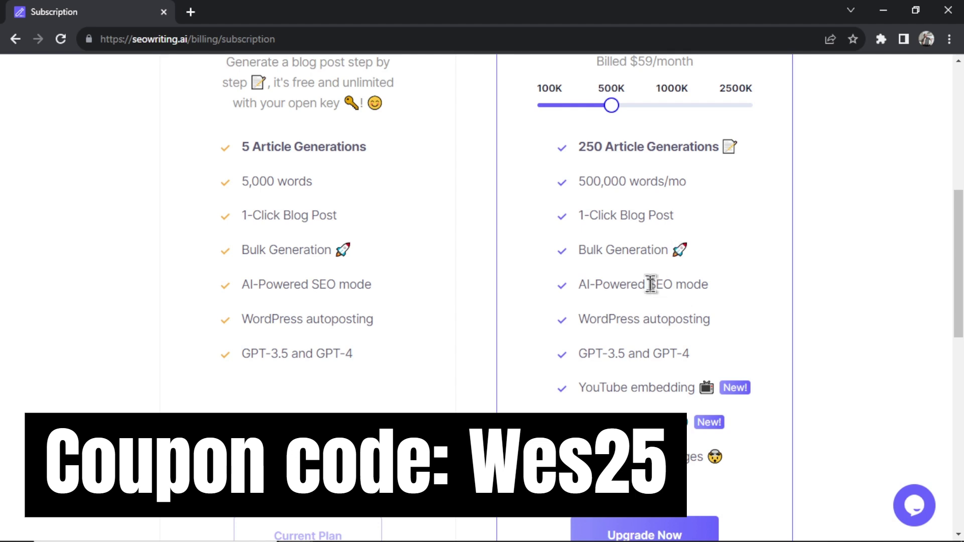
{"action": "left_click_drag", "start_coordinate": [649, 285], "coordinate": [715, 297]}
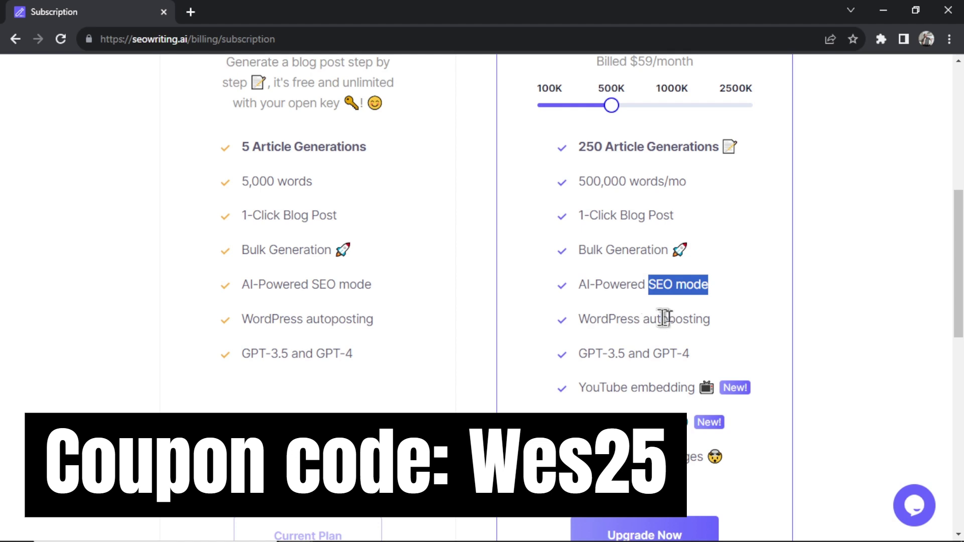
{"action": "scroll", "coordinate": [738, 313], "scroll_direction": "down", "scroll_amount": 1}
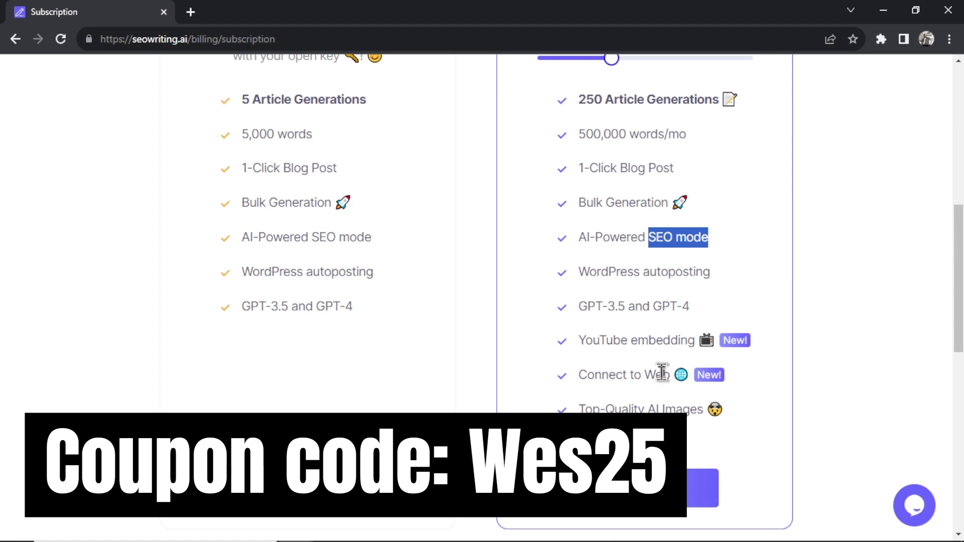
{"action": "scroll", "coordinate": [697, 365], "scroll_direction": "down", "scroll_amount": 1}
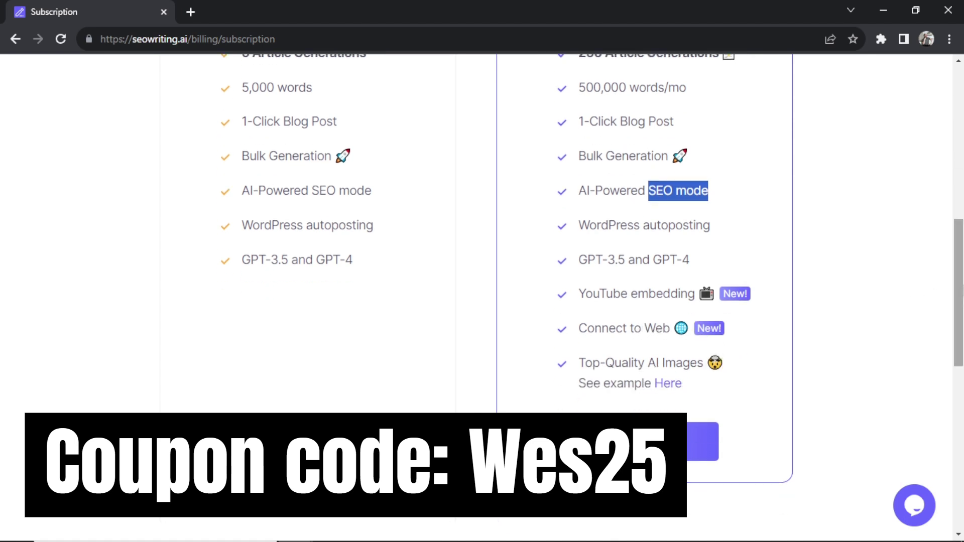
{"action": "scroll", "coordinate": [740, 338], "scroll_direction": "up", "scroll_amount": 10}
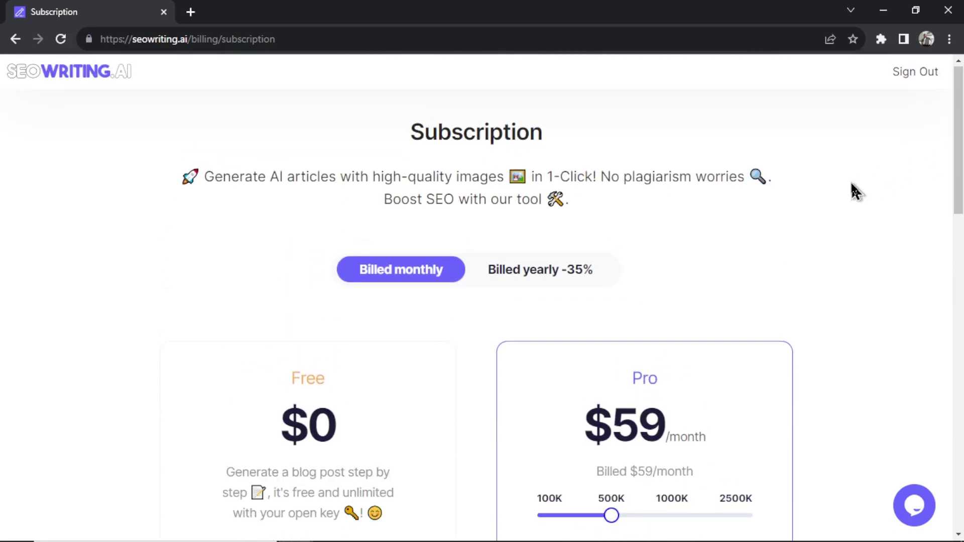